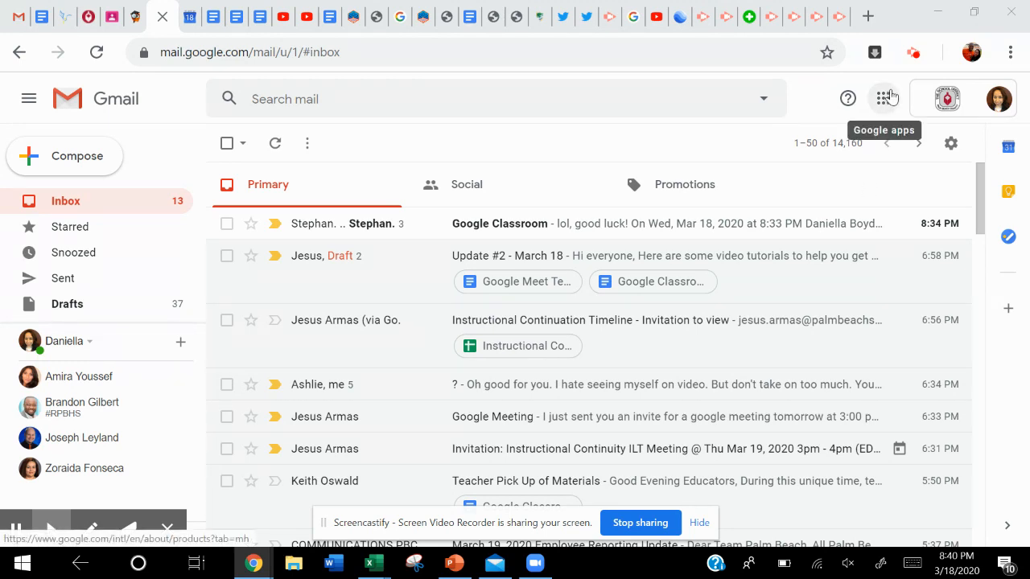
Open Google Meet from the Google apps and try setting up a meeting with the nickname Test1.
{"action": "left_click", "coordinate": [854, 152]}
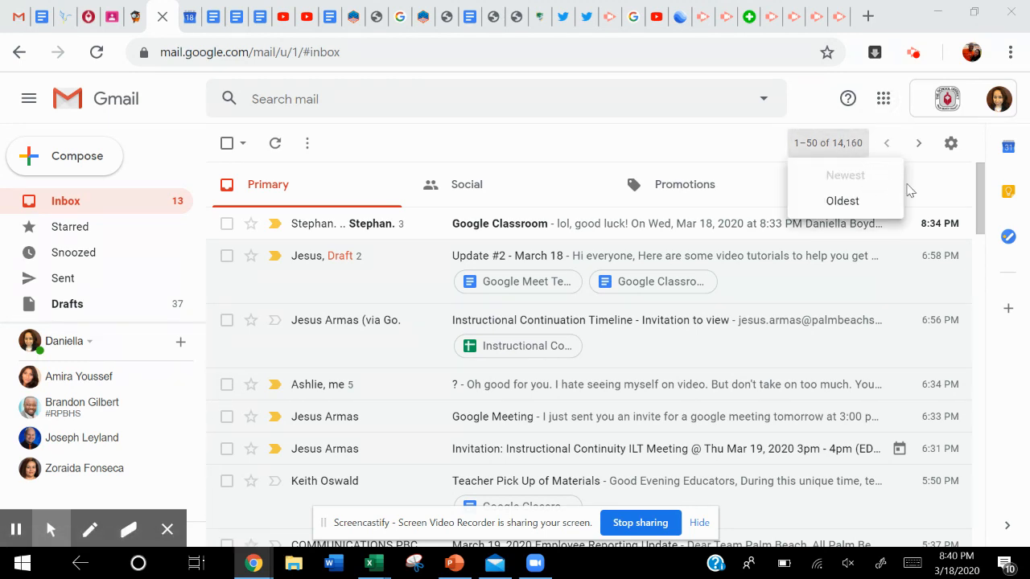
{"action": "left_click", "coordinate": [884, 101]}
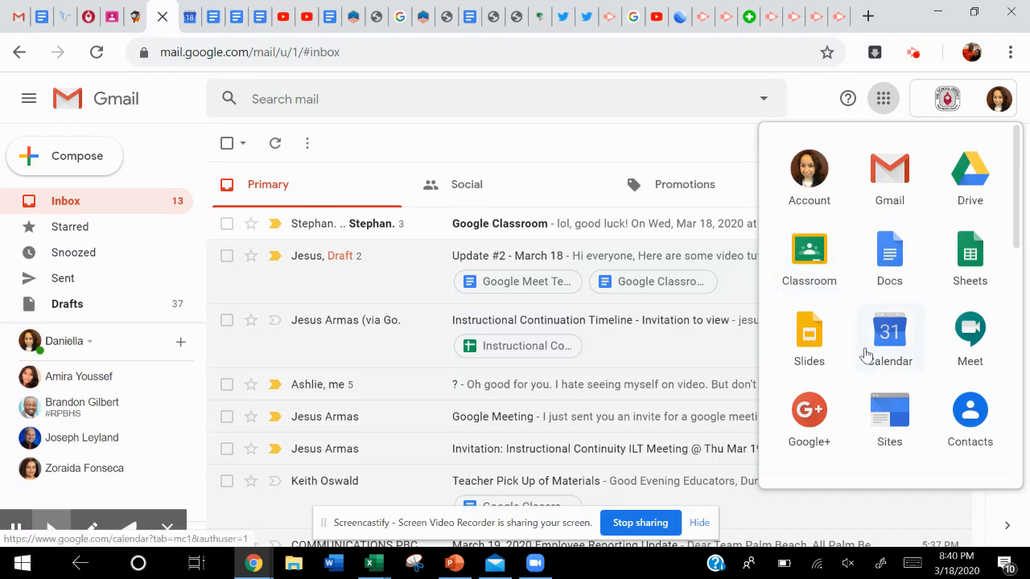
{"action": "left_click", "coordinate": [974, 333]}
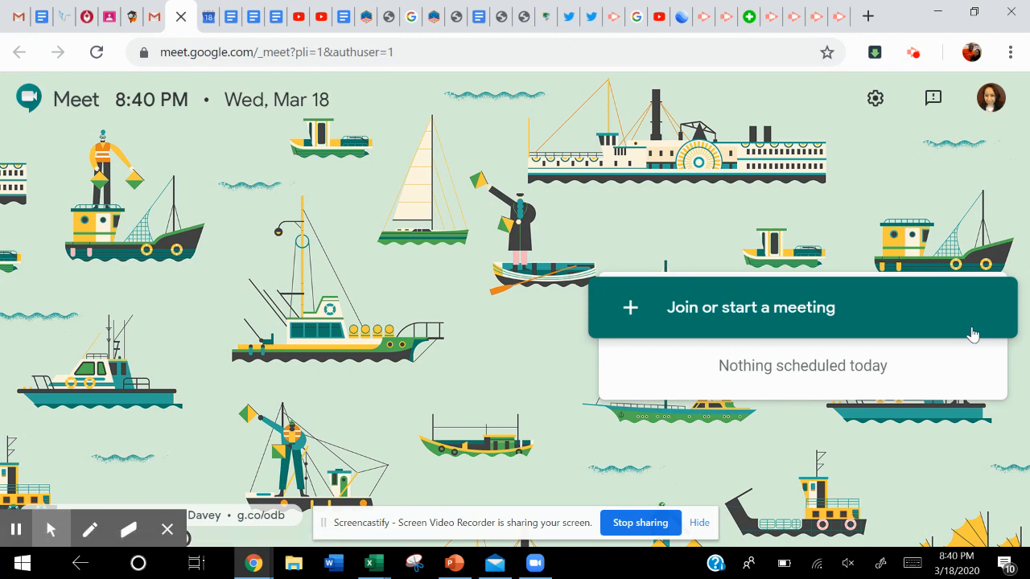
{"action": "left_click", "coordinate": [840, 307]}
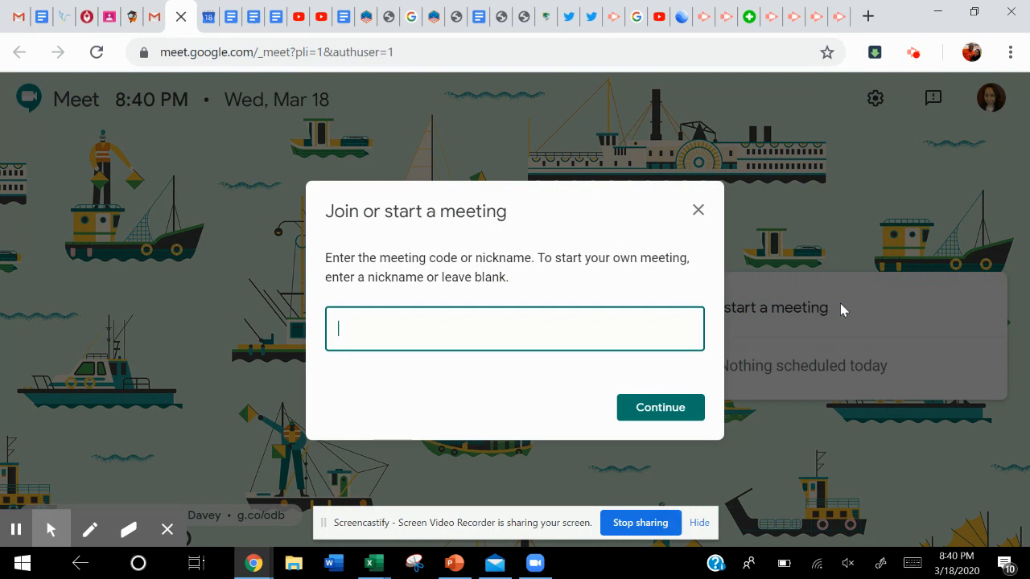
{"action": "type", "text": "Test1"}
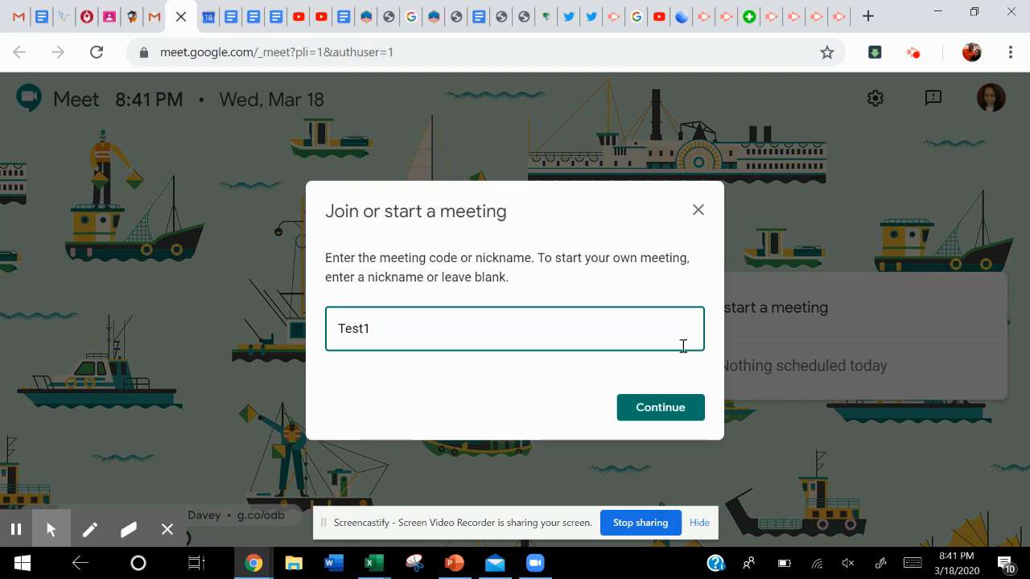
{"action": "left_click", "coordinate": [658, 426]}
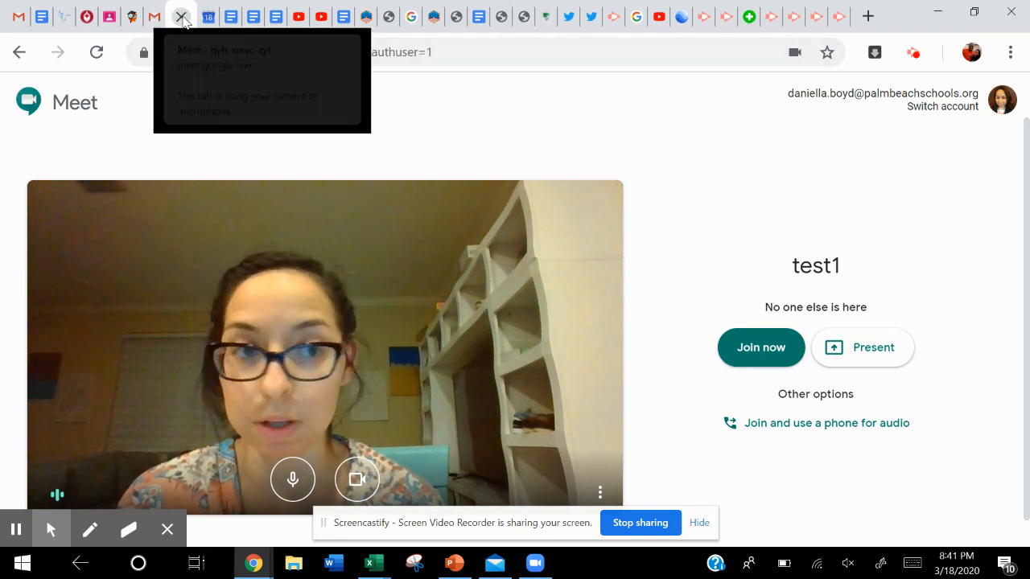
{"action": "left_click", "coordinate": [181, 17]}
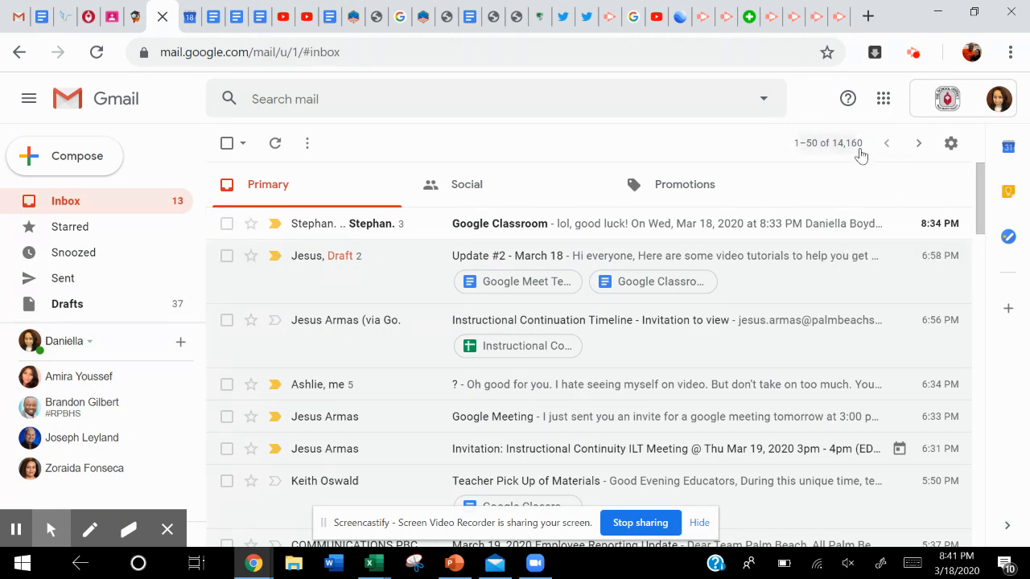
Open Google Calendar and create an event titled "Vectors Questions" on Friday, March 20, 2020, at 9:30am.
{"action": "left_click", "coordinate": [886, 100]}
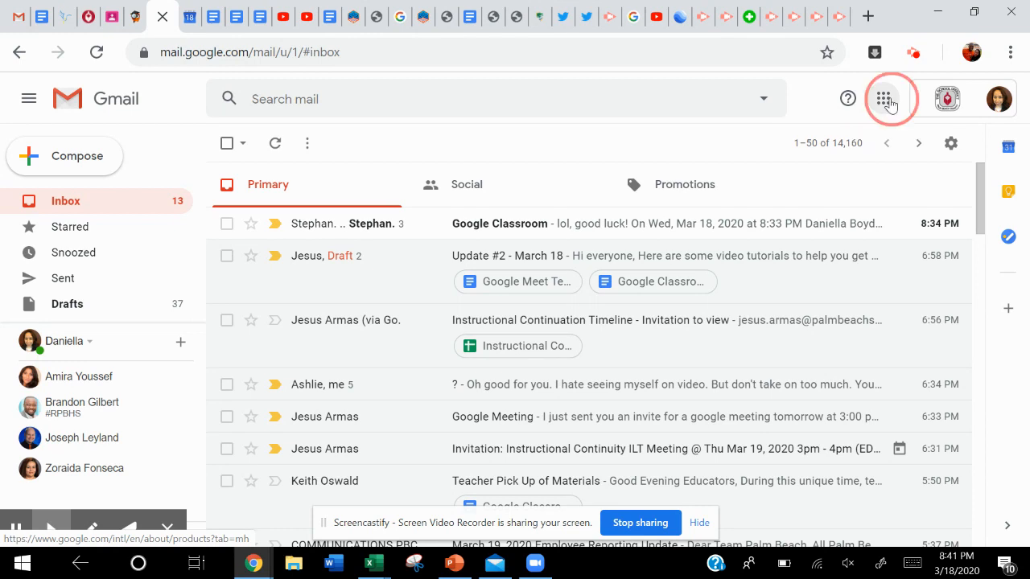
{"action": "left_click", "coordinate": [888, 347]}
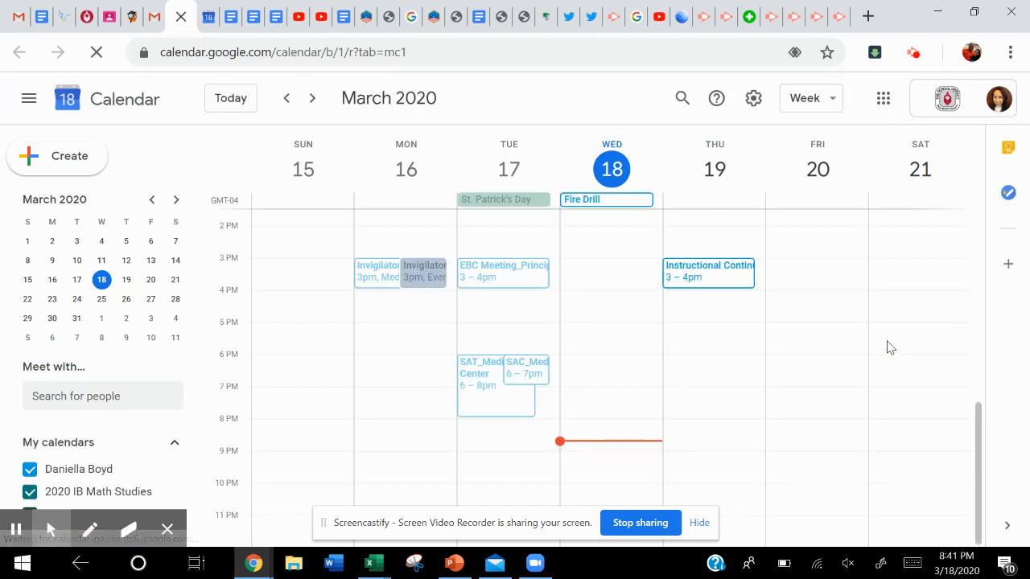
{"action": "scroll", "coordinate": [822, 360], "scroll_direction": "up", "scroll_amount": 1}
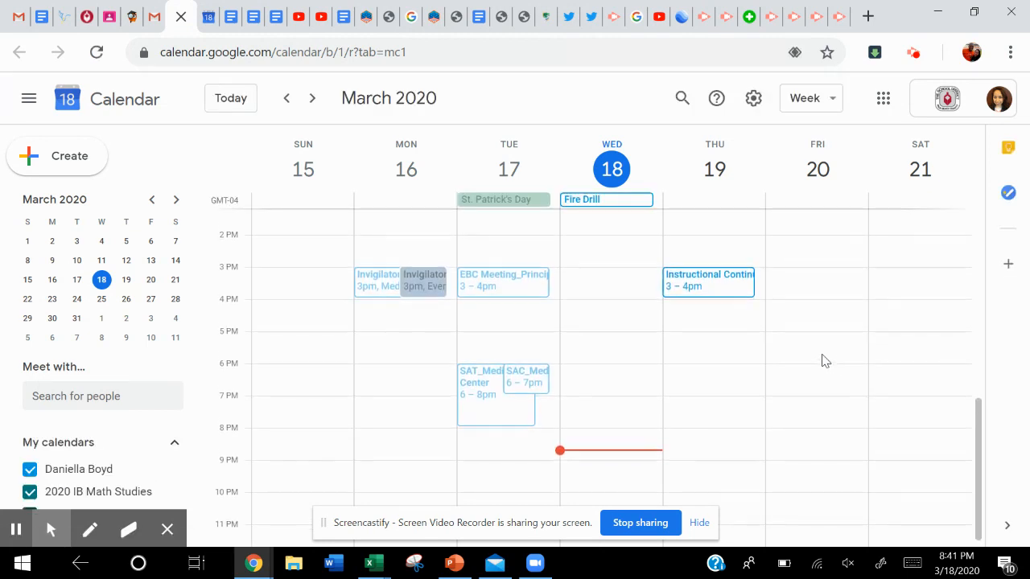
{"action": "scroll", "coordinate": [821, 361], "scroll_direction": "up", "scroll_amount": 4}
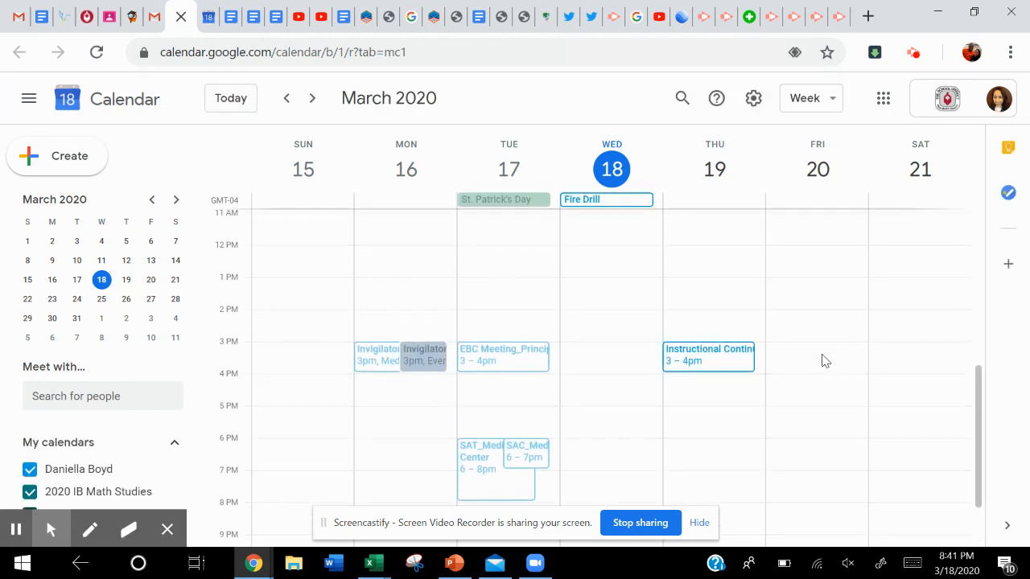
{"action": "scroll", "coordinate": [822, 361], "scroll_direction": "up", "scroll_amount": 1}
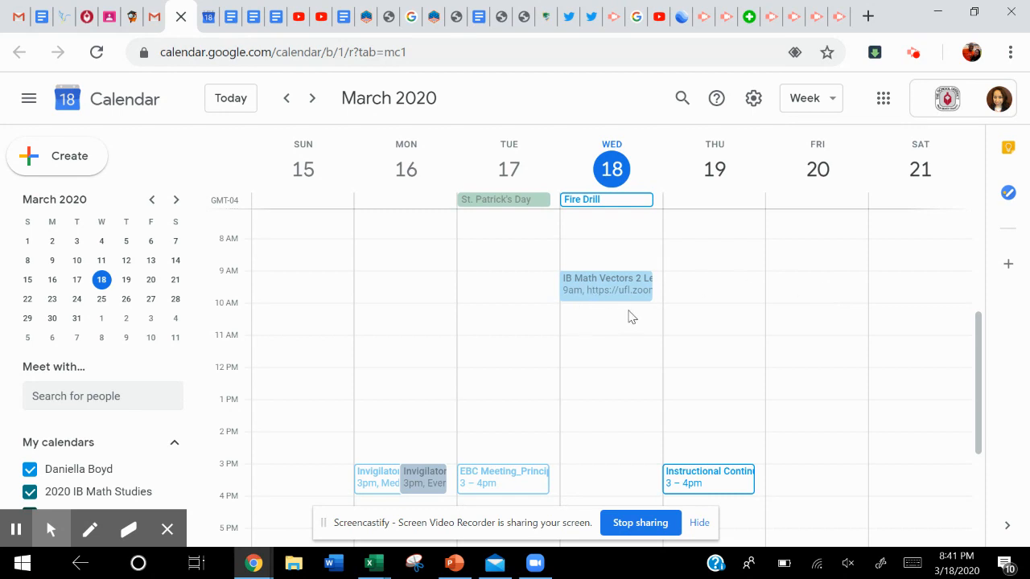
{"action": "left_click", "coordinate": [823, 295]}
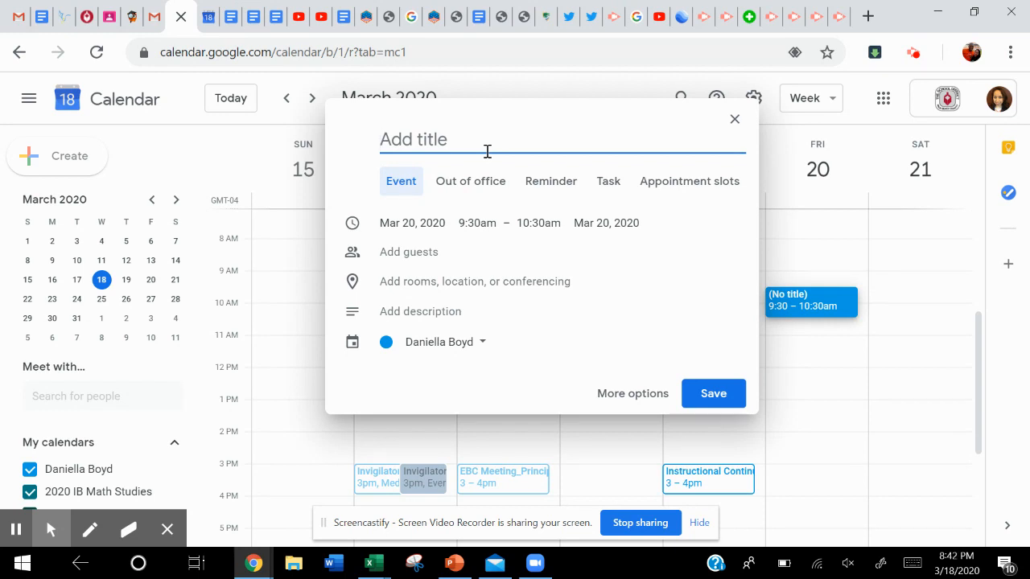
{"action": "type", "text": "Vec"}
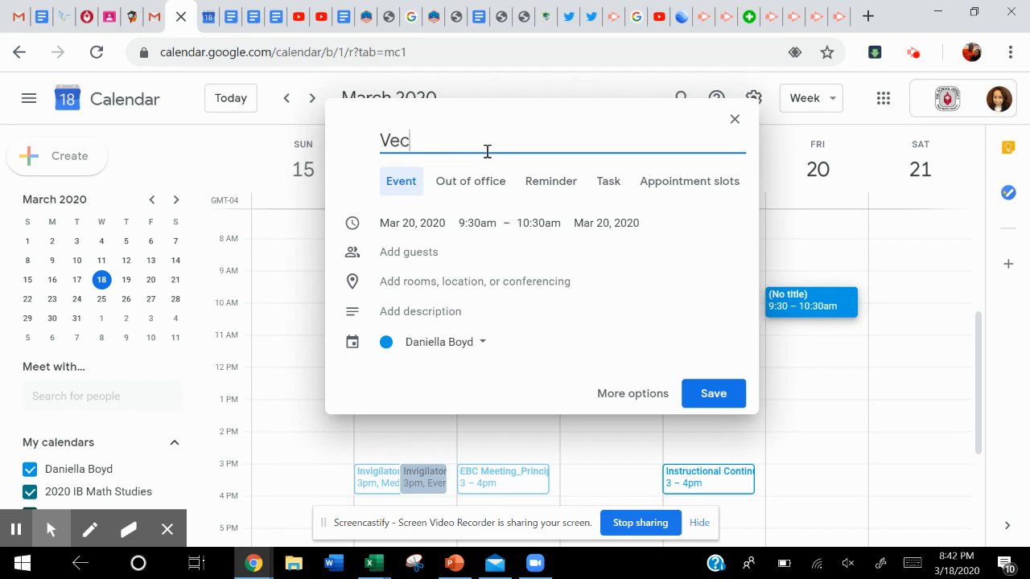
{"action": "type", "text": "tors Questions"}
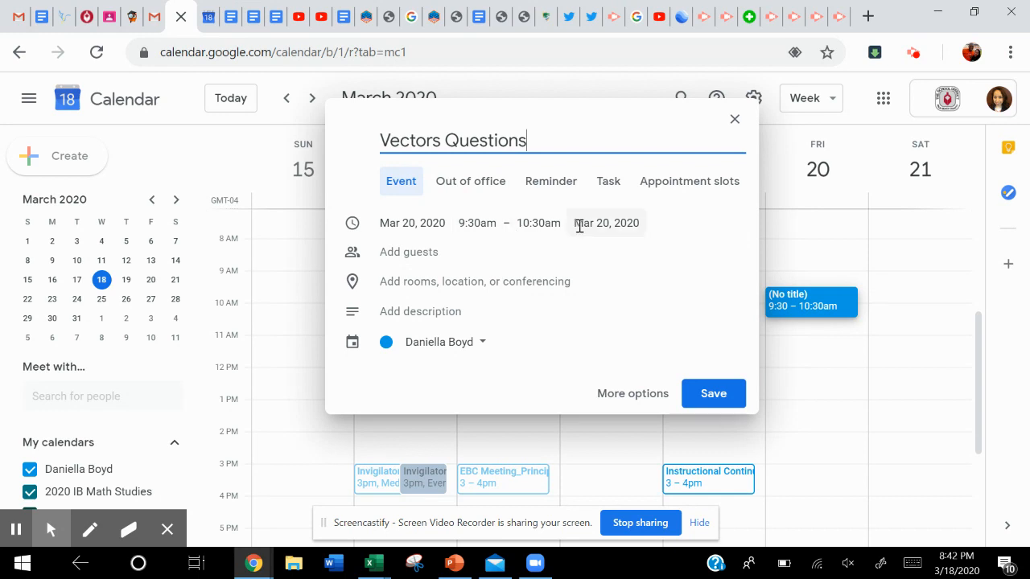
Add Hangouts Meet conferencing to the Vectors Questions event and set its start time to 9:00am.
{"action": "left_click", "coordinate": [465, 284]}
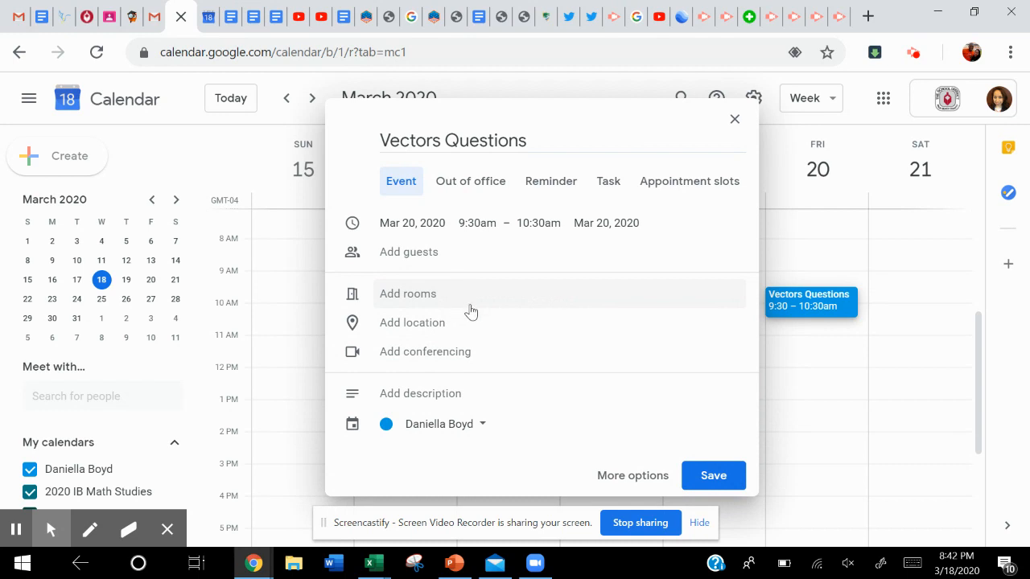
{"action": "left_click", "coordinate": [452, 355]}
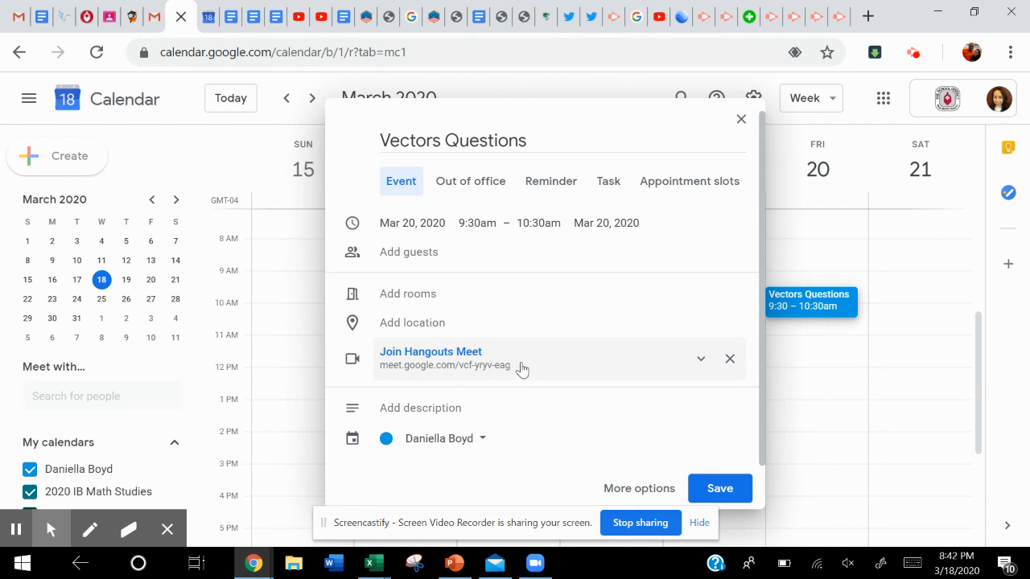
{"action": "left_click", "coordinate": [475, 223]}
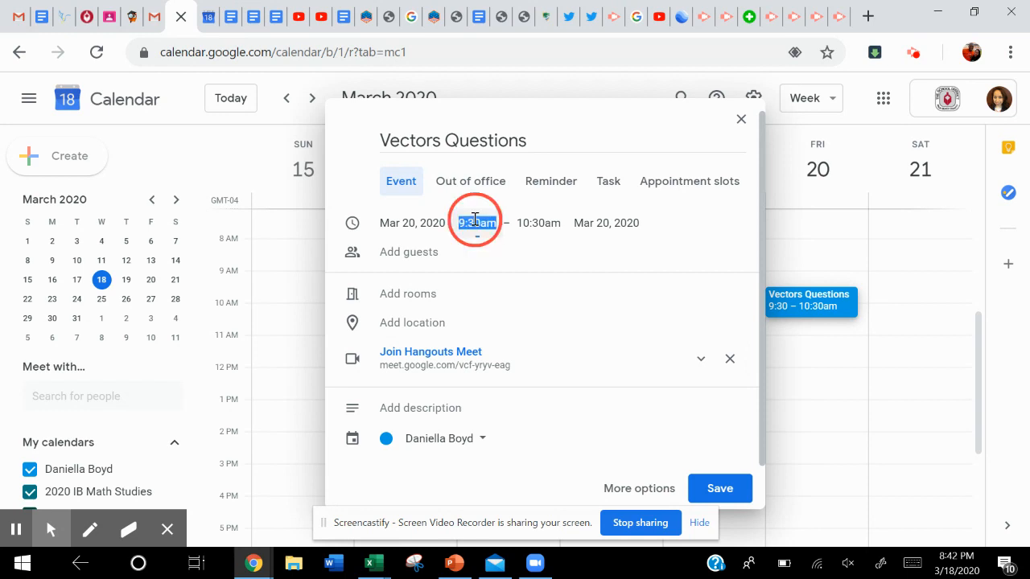
{"action": "left_click", "coordinate": [486, 260]}
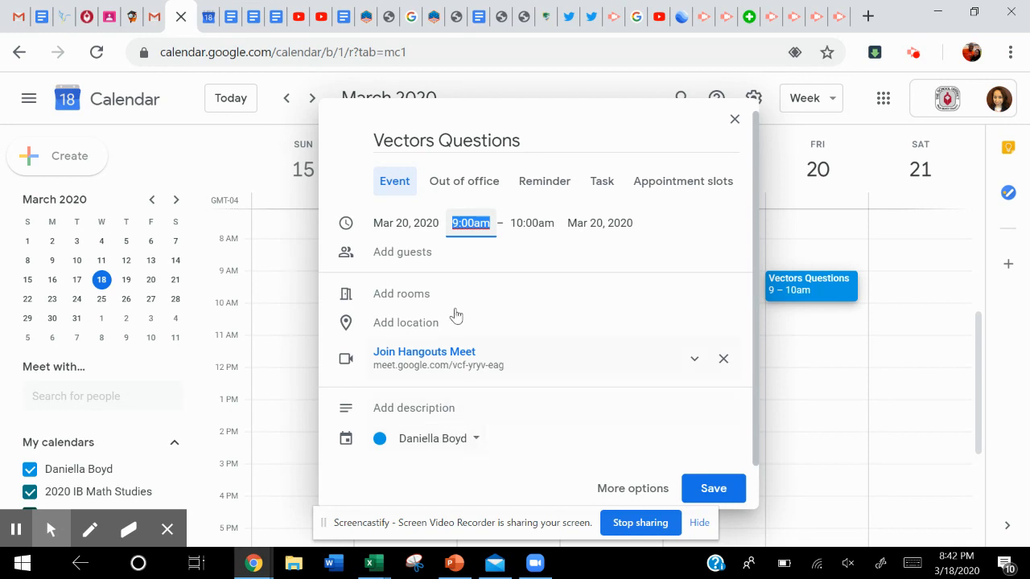
Add the Period 4 IB Math Year 2 class calendar as a guest, then save the event and send invitation emails.
{"action": "left_click", "coordinate": [460, 251]}
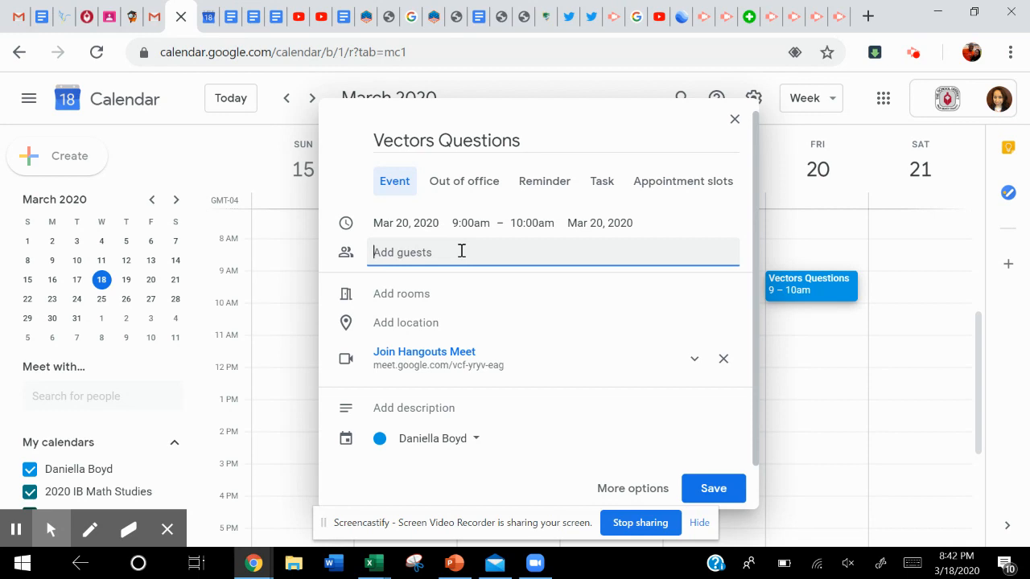
{"action": "type", "text": "I"}
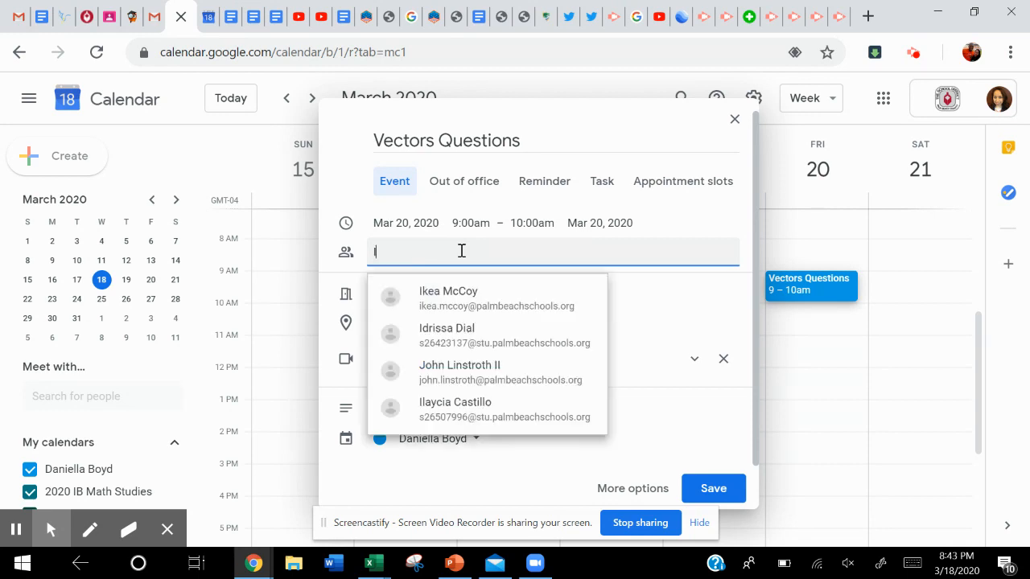
{"action": "type", "text": "B Math"}
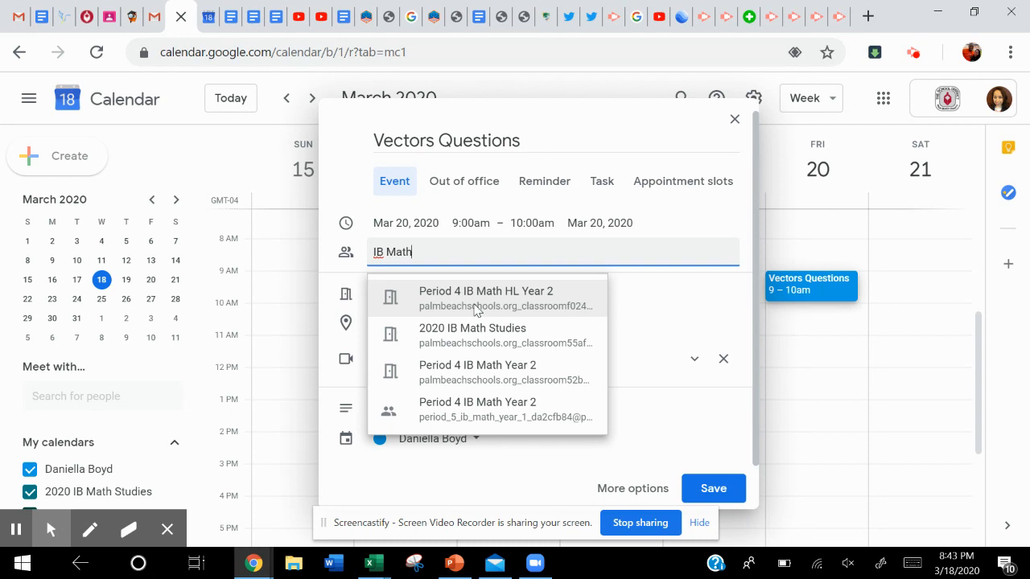
{"action": "left_click", "coordinate": [474, 383]}
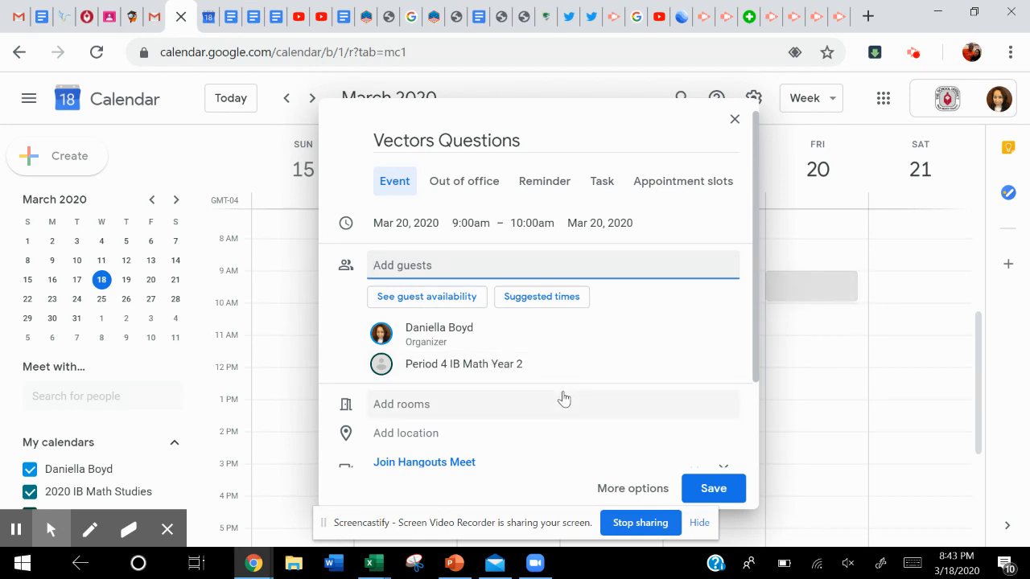
{"action": "left_click", "coordinate": [713, 489]}
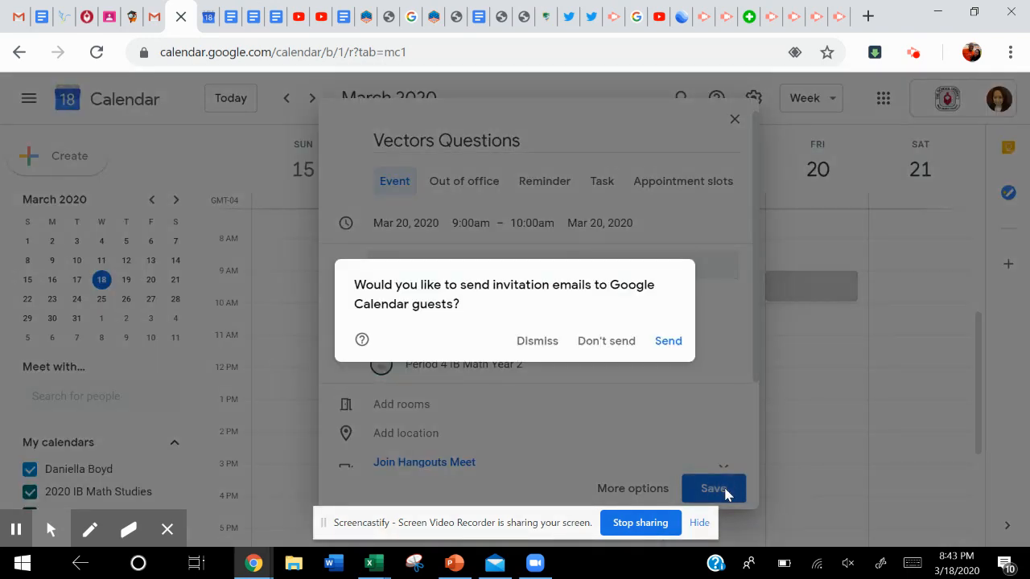
{"action": "left_click", "coordinate": [666, 346]}
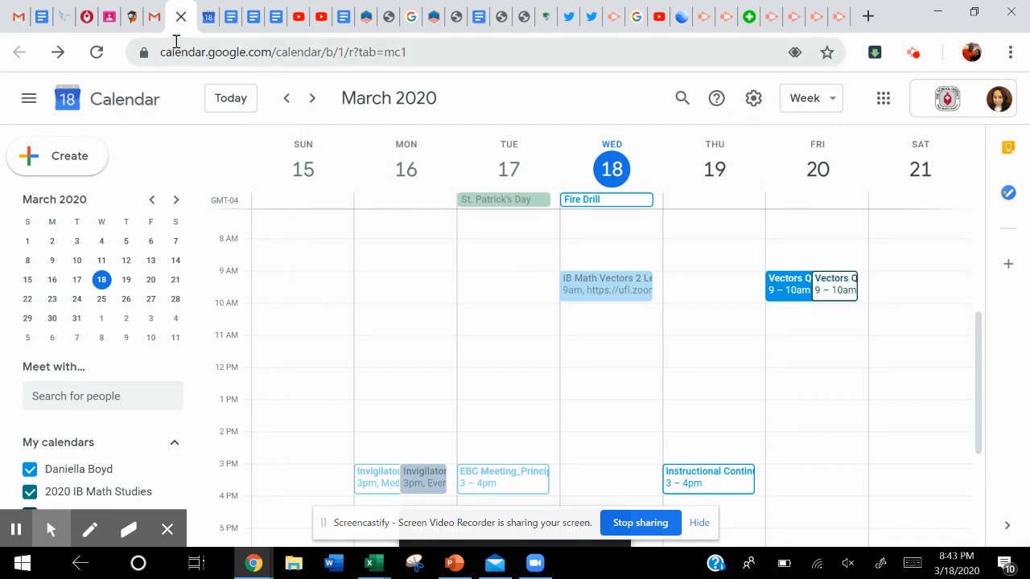
Switch to Google Classroom and open the Period 4 IB Math Year 2 class.
{"action": "left_click", "coordinate": [107, 19]}
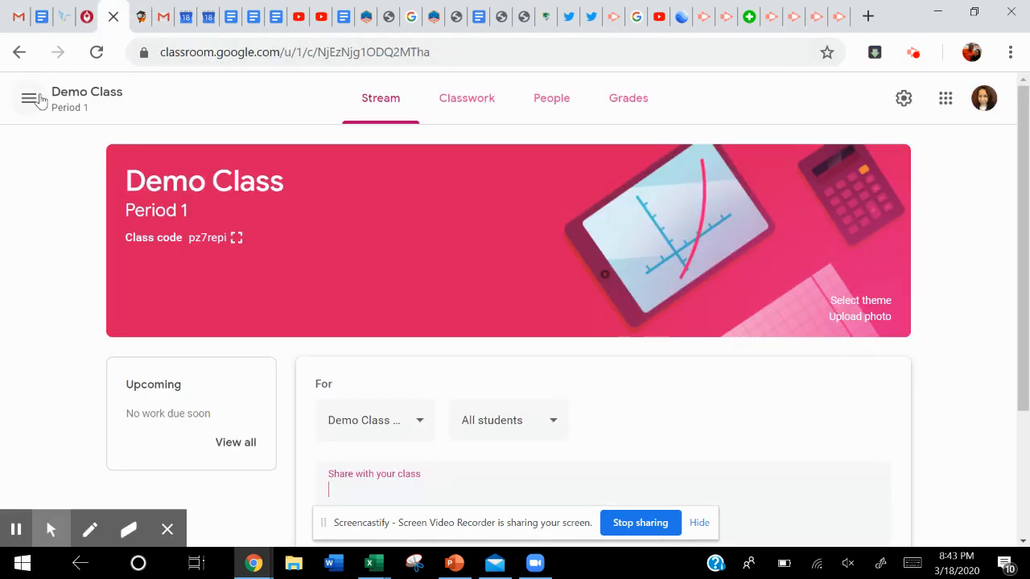
{"action": "left_click", "coordinate": [33, 100]}
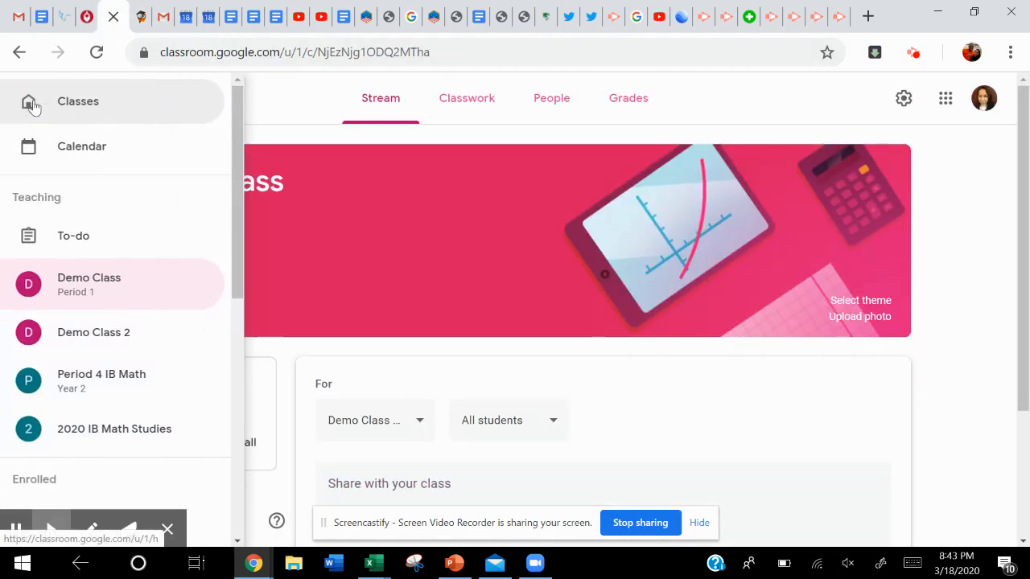
{"action": "left_click", "coordinate": [107, 378]}
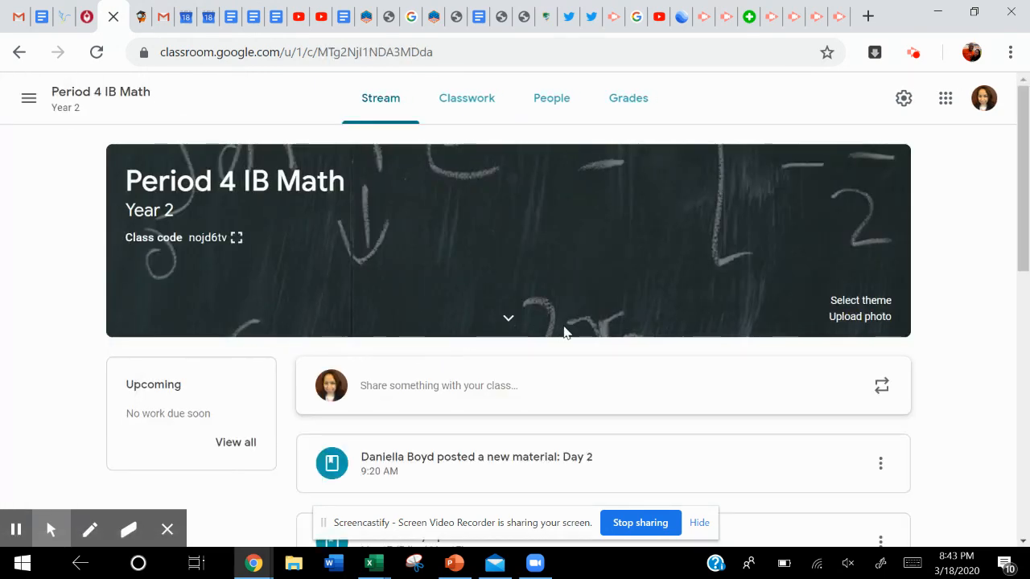
{"action": "scroll", "coordinate": [563, 333], "scroll_direction": "down", "scroll_amount": 2}
{"action": "scroll", "coordinate": [563, 333], "scroll_direction": "up", "scroll_amount": 2}
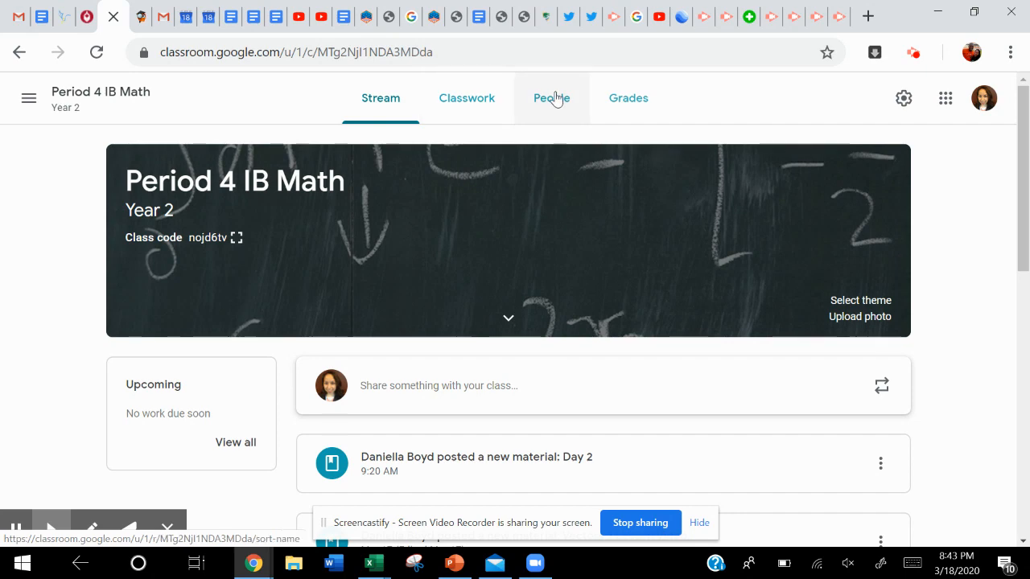
Look through the class's Classwork and Stream pages for the link to its Google Calendar.
{"action": "left_click", "coordinate": [467, 106]}
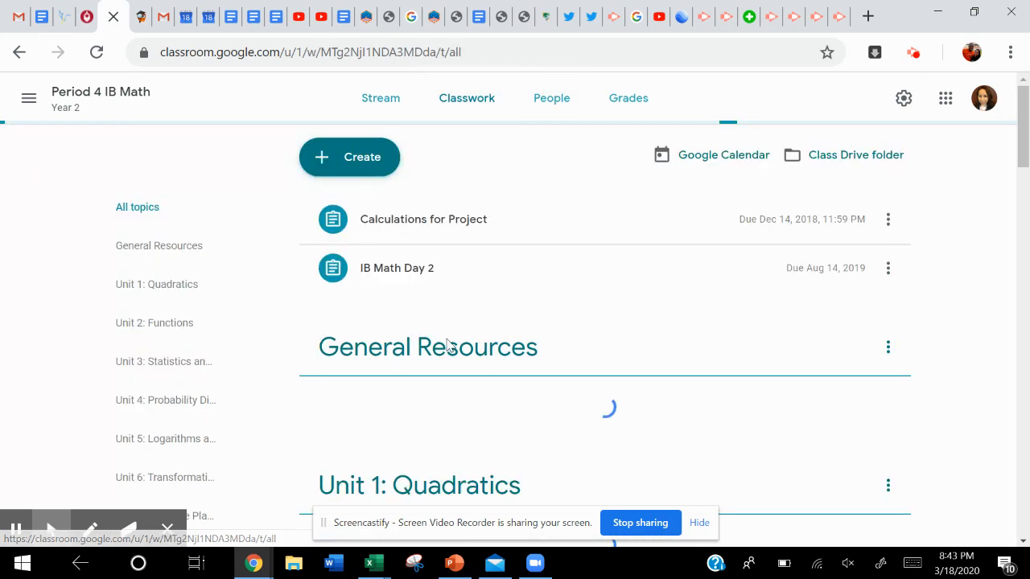
{"action": "scroll", "coordinate": [448, 344], "scroll_direction": "down", "scroll_amount": 2}
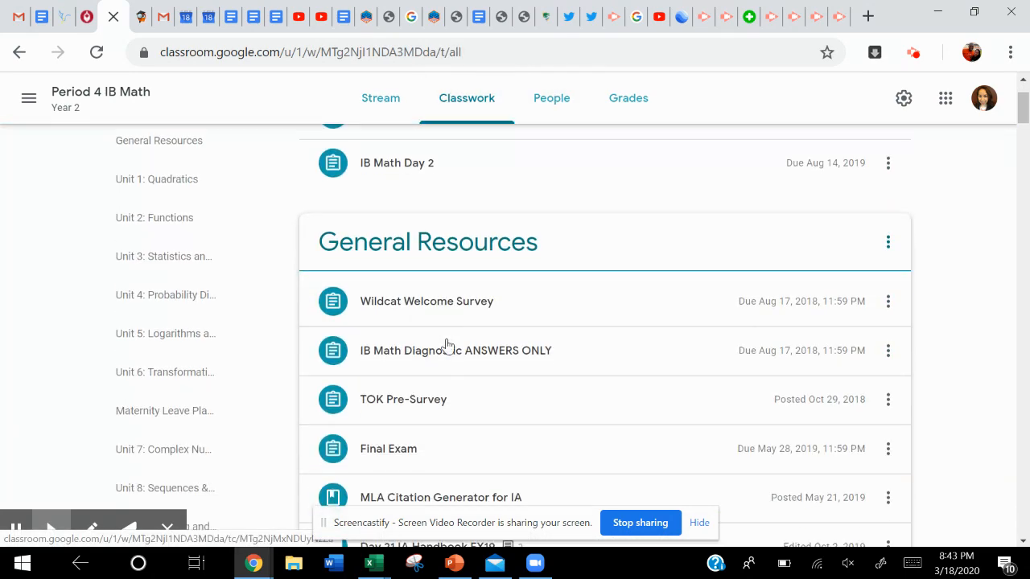
{"action": "scroll", "coordinate": [448, 344], "scroll_direction": "down", "scroll_amount": 4}
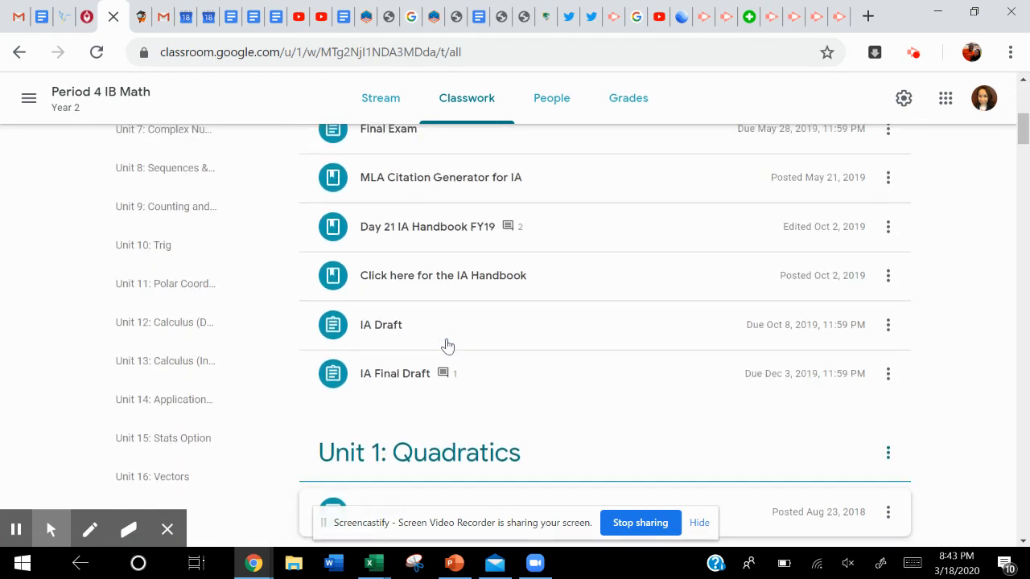
{"action": "scroll", "coordinate": [449, 344], "scroll_direction": "up", "scroll_amount": 6}
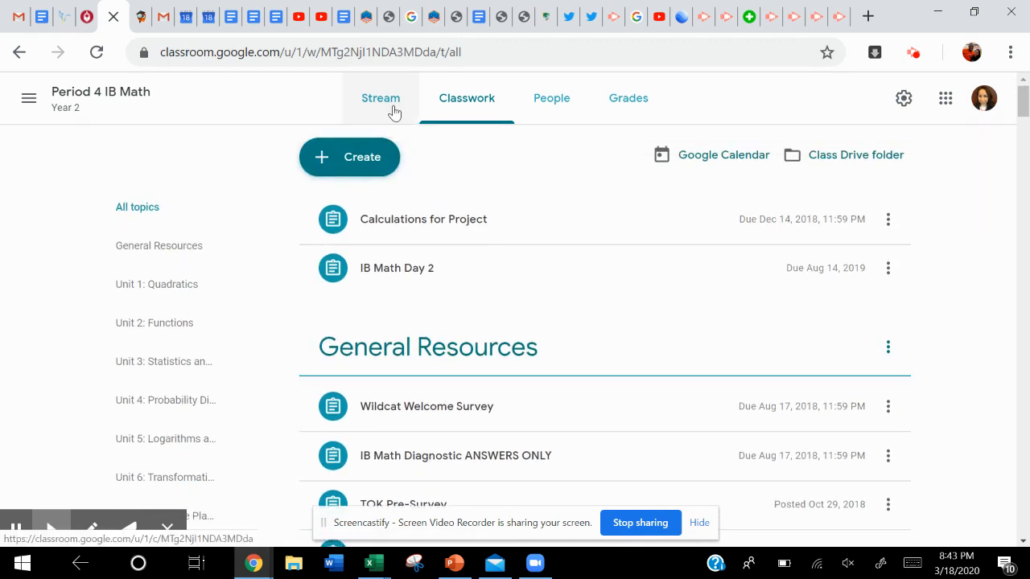
{"action": "left_click", "coordinate": [394, 113]}
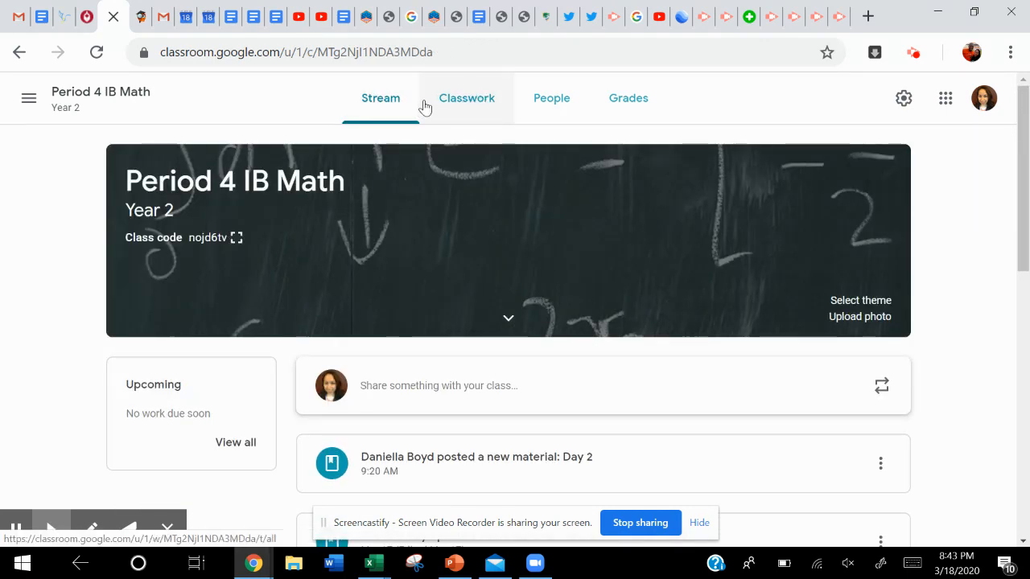
{"action": "left_click", "coordinate": [470, 103]}
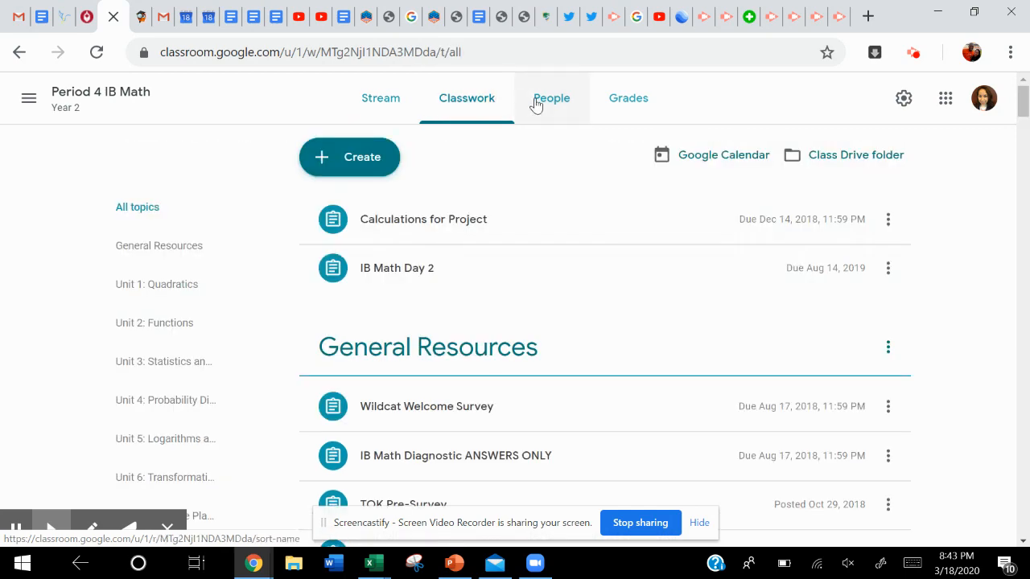
Open the class's Google Calendar from Classroom and view the details of its Vectors Questions event on Friday, March 20.
{"action": "left_click", "coordinate": [738, 162]}
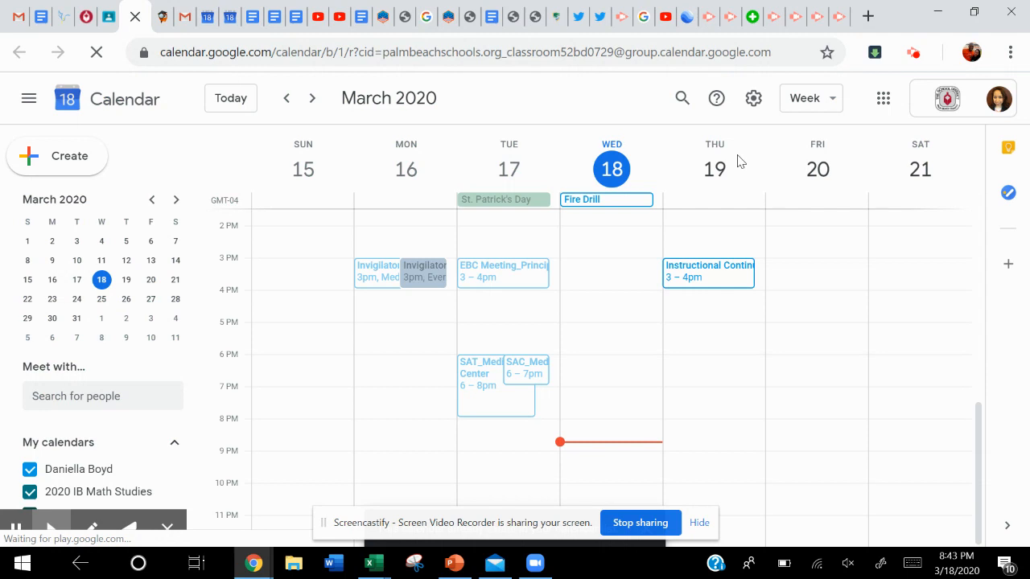
{"action": "scroll", "coordinate": [726, 343], "scroll_direction": "up", "scroll_amount": 4}
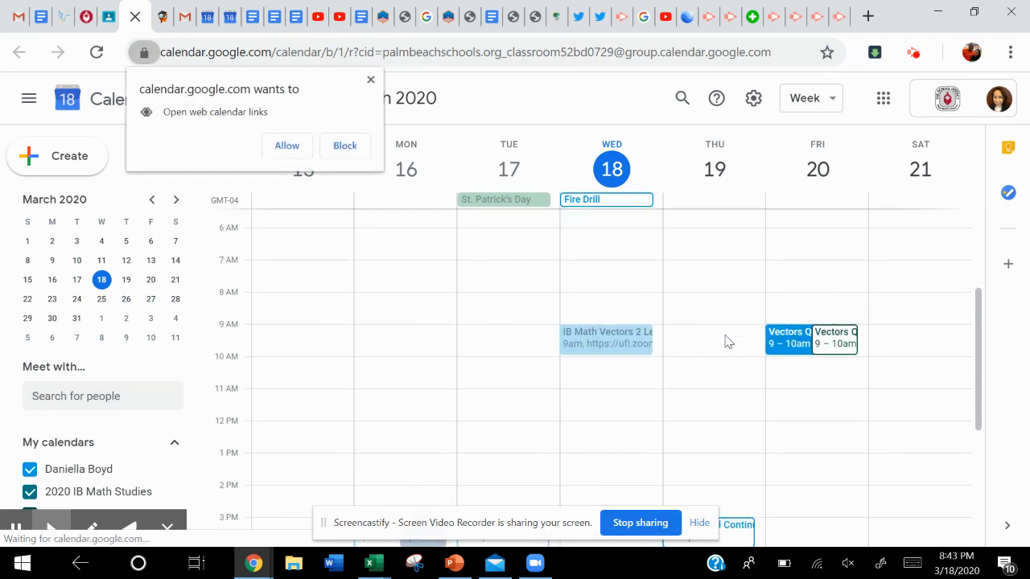
{"action": "left_click", "coordinate": [848, 351]}
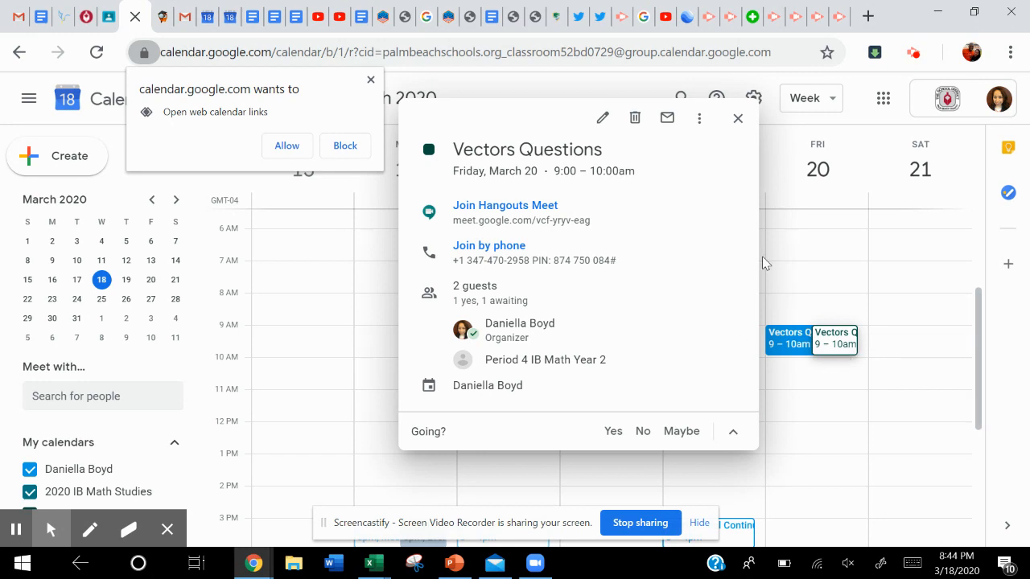
{"action": "mouse_move", "coordinate": [738, 219]}
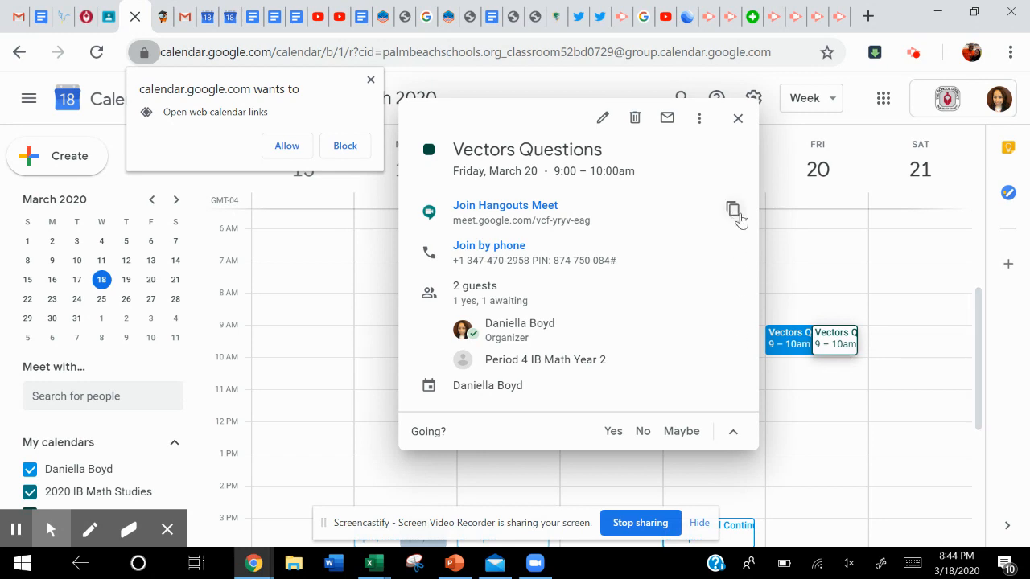
{"action": "left_click", "coordinate": [740, 120]}
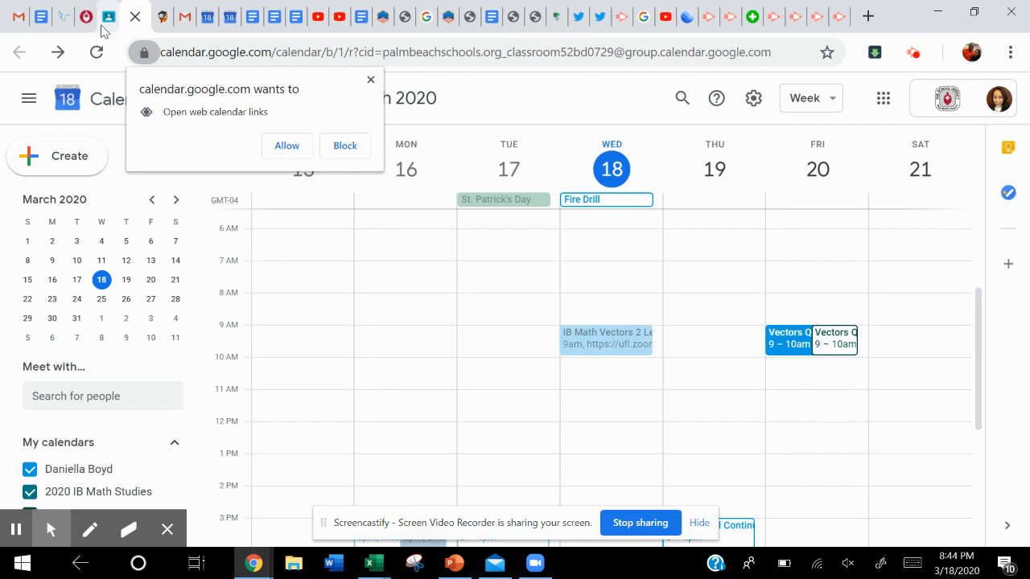
{"action": "left_click", "coordinate": [105, 19]}
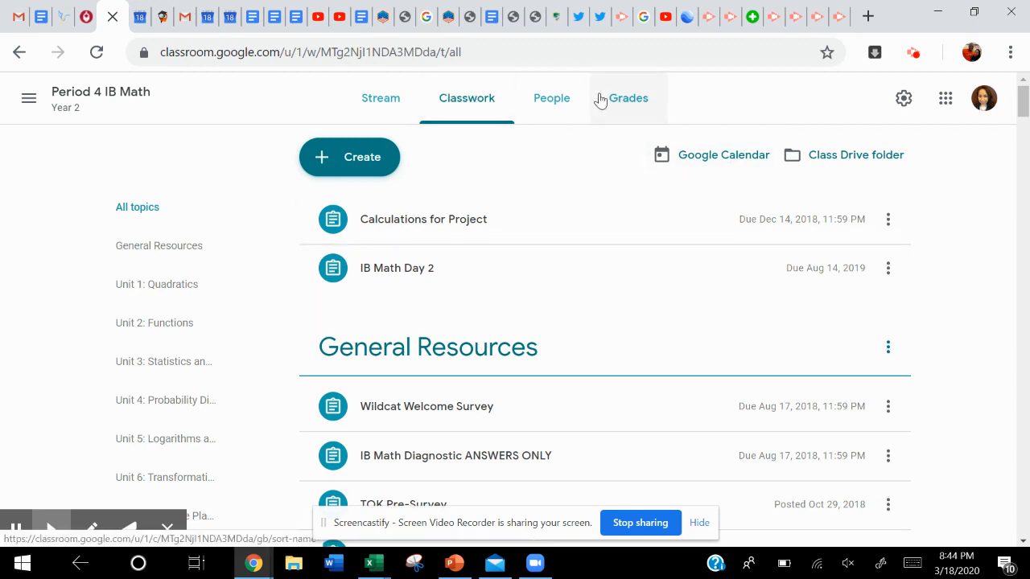
{"action": "left_click", "coordinate": [133, 20]}
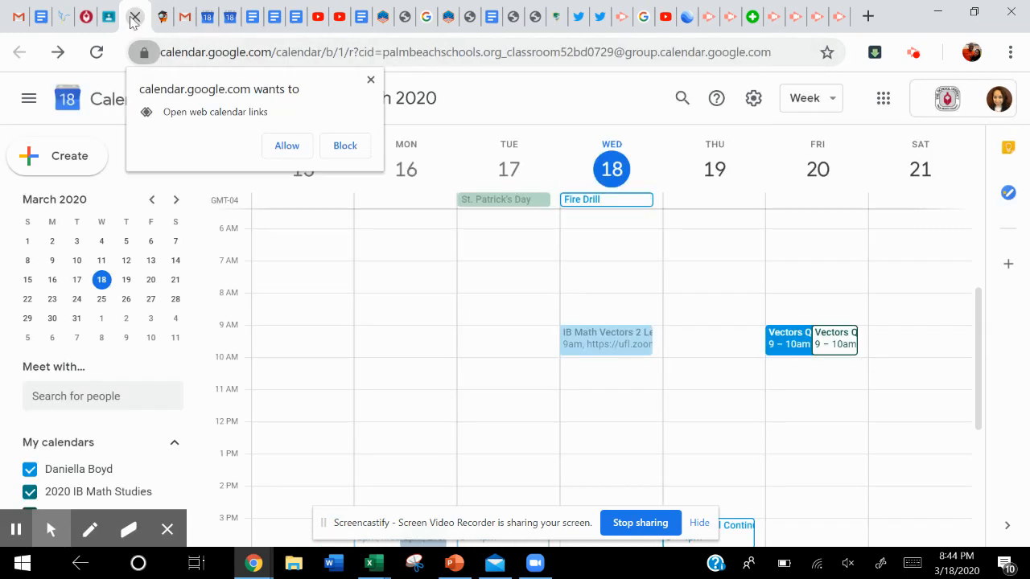
Copy the Hangouts Meet link from the Vectors Questions event and open it in the browser tab showing the Advanced Report.
{"action": "left_click", "coordinate": [790, 347]}
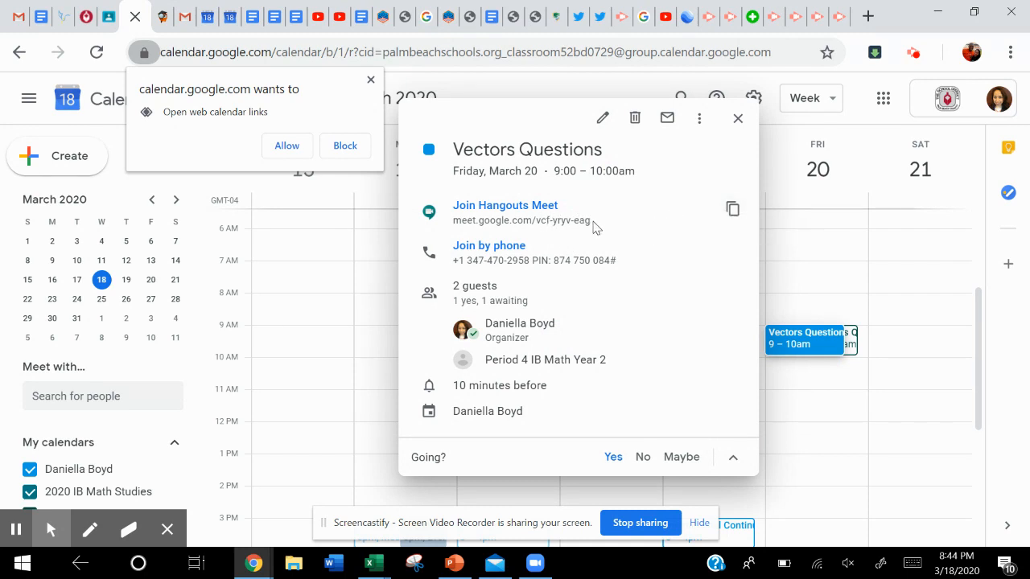
{"action": "left_click_drag", "start_coordinate": [591, 228], "coordinate": [453, 217]}
{"action": "key", "text": "ctrl+c"}
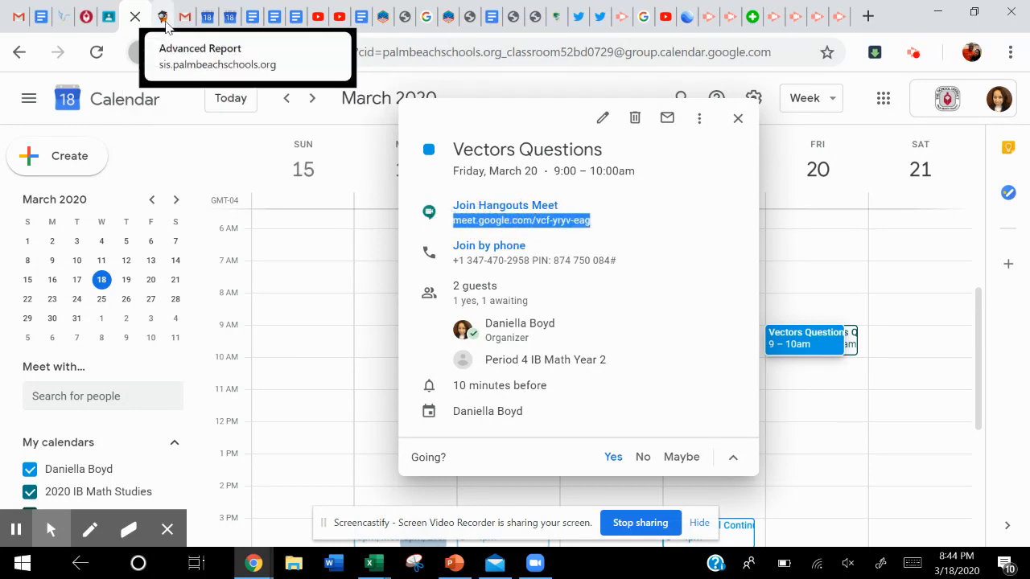
{"action": "left_click", "coordinate": [165, 27]}
{"action": "left_click", "coordinate": [212, 51]}
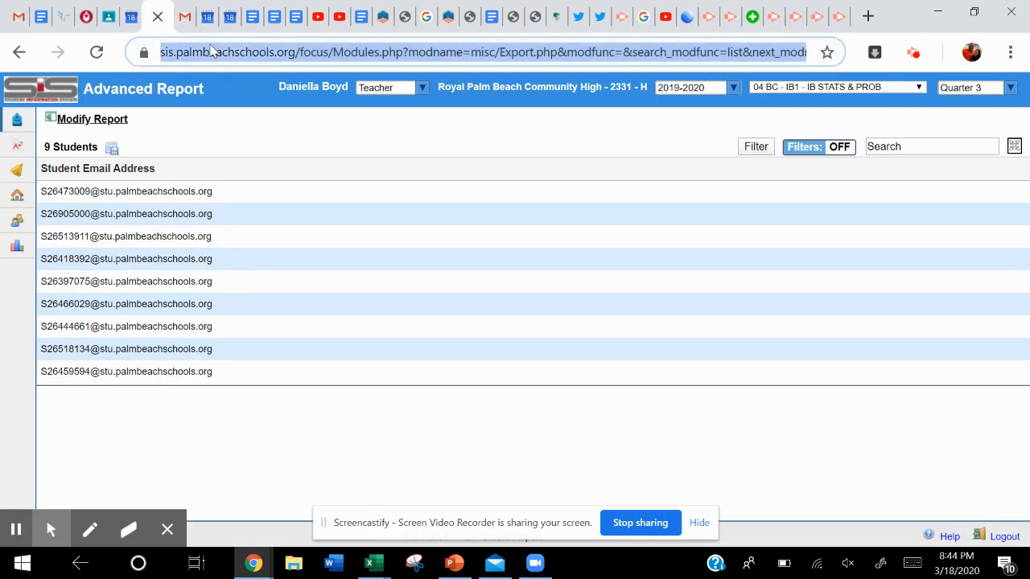
{"action": "key", "text": "ctrl+v"}
{"action": "key", "text": "Return"}
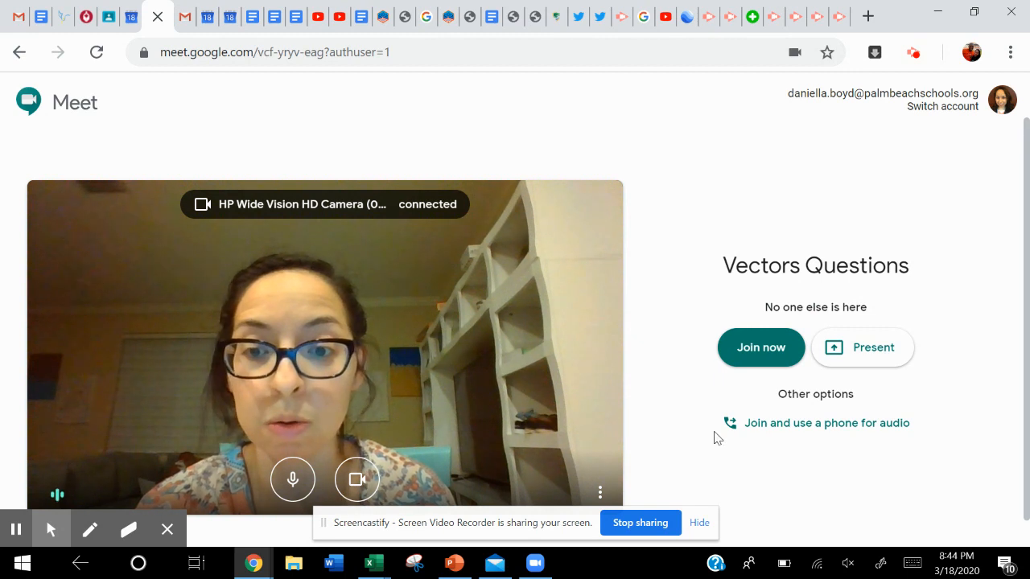
Turn off the camera for the Vectors Questions meeting and check the microphone and speaker settings.
{"action": "scroll", "coordinate": [715, 435], "scroll_direction": "down", "scroll_amount": 1}
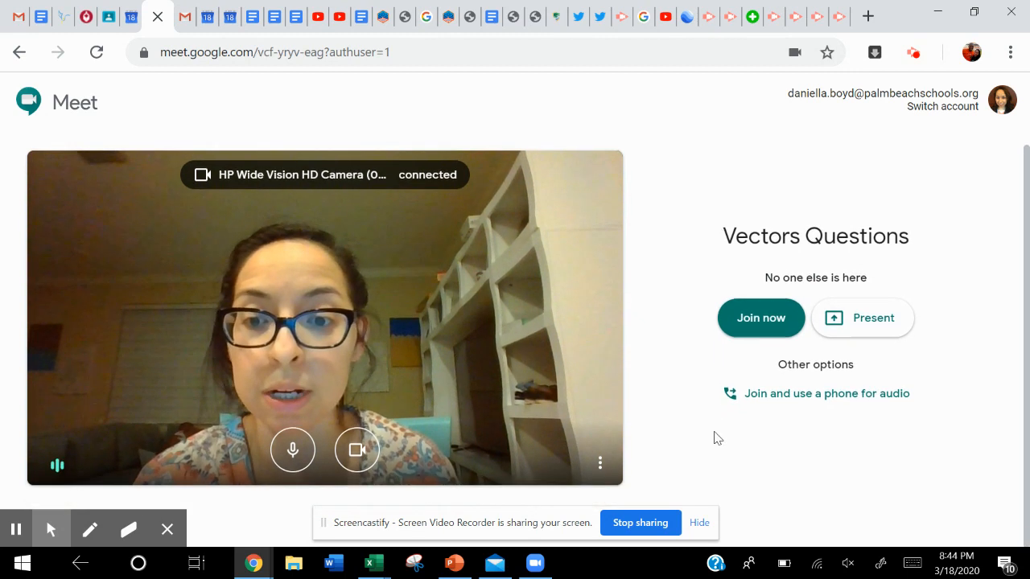
{"action": "left_click", "coordinate": [359, 458]}
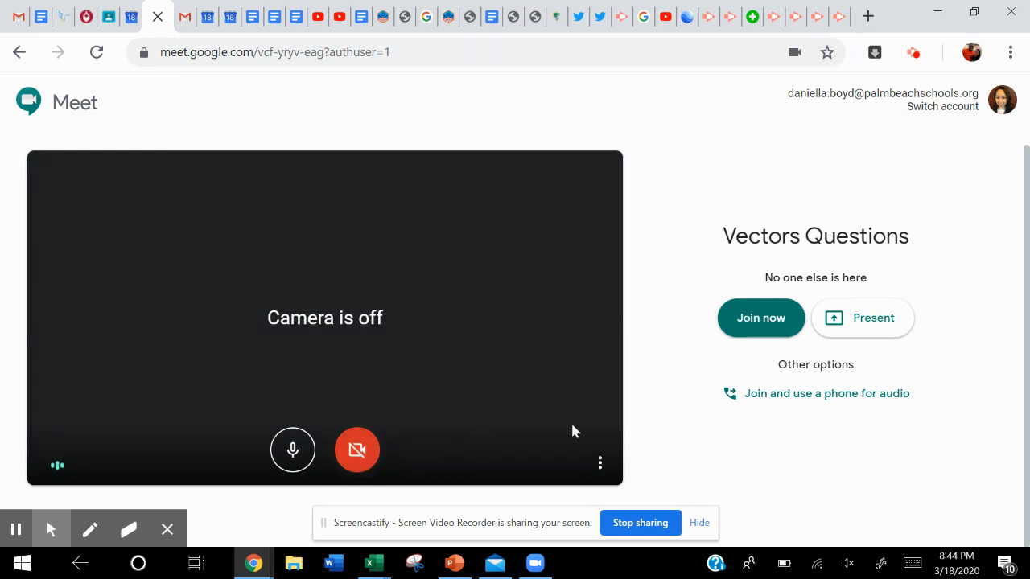
{"action": "left_click", "coordinate": [600, 466]}
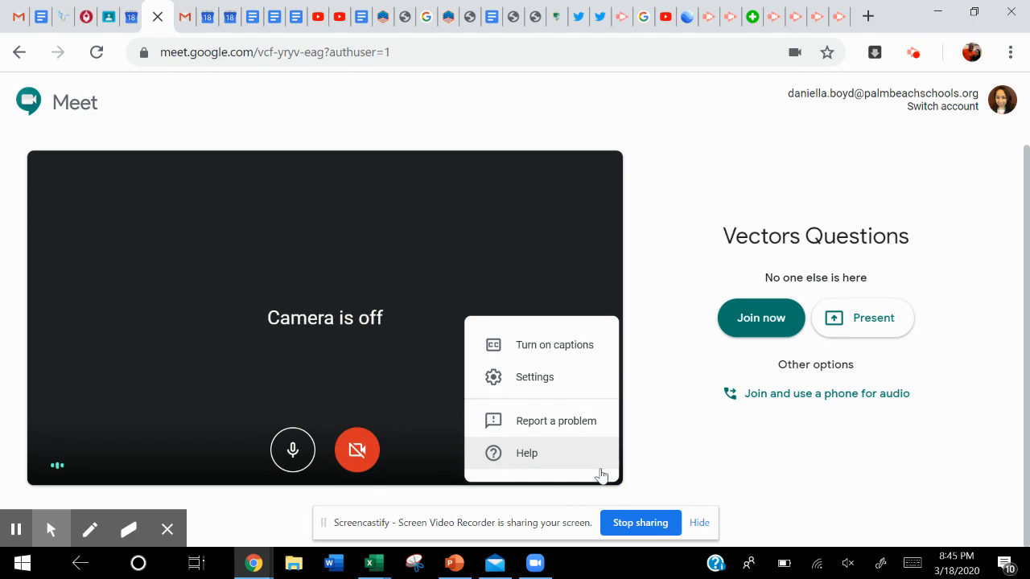
{"action": "left_click", "coordinate": [571, 380]}
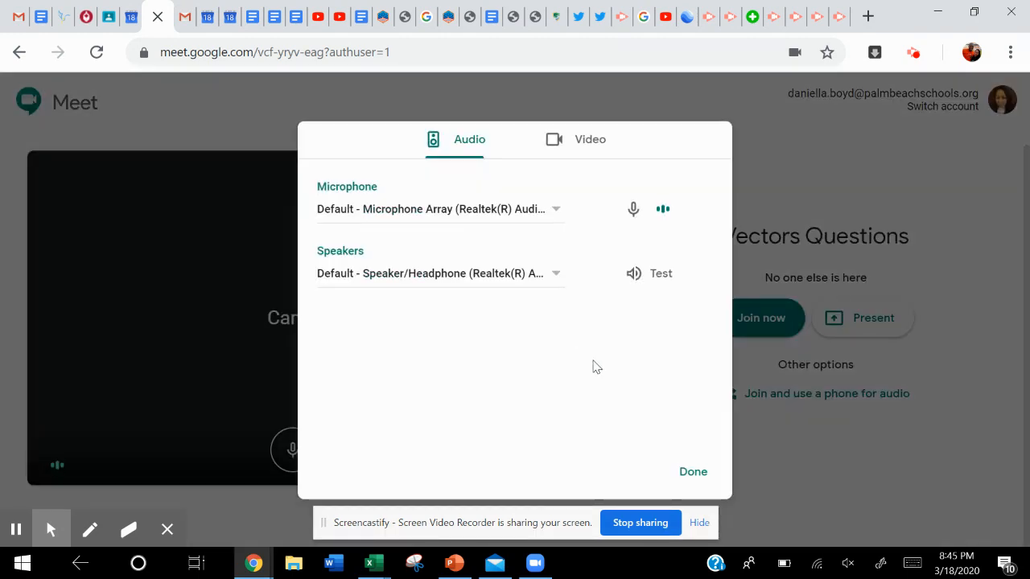
{"action": "left_click", "coordinate": [691, 471]}
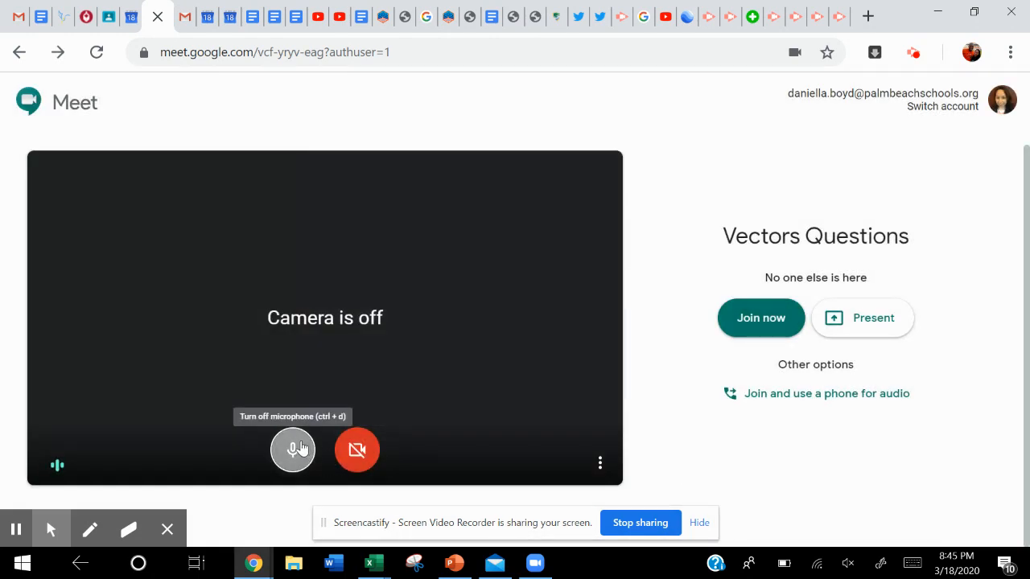
Present the entire screen to the Vectors Questions meeting, then stop presenting.
{"action": "left_click", "coordinate": [854, 322]}
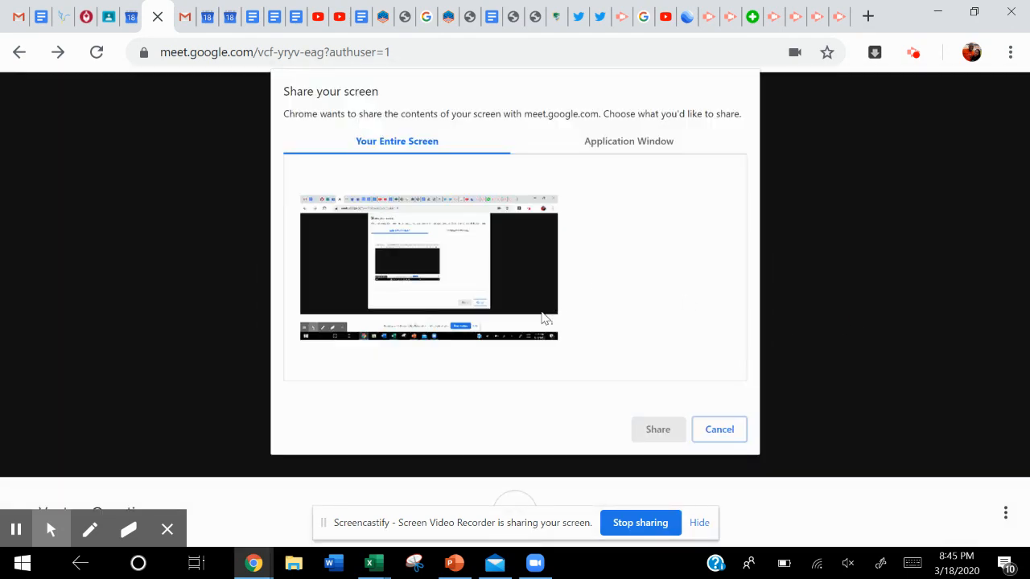
{"action": "left_click", "coordinate": [497, 288]}
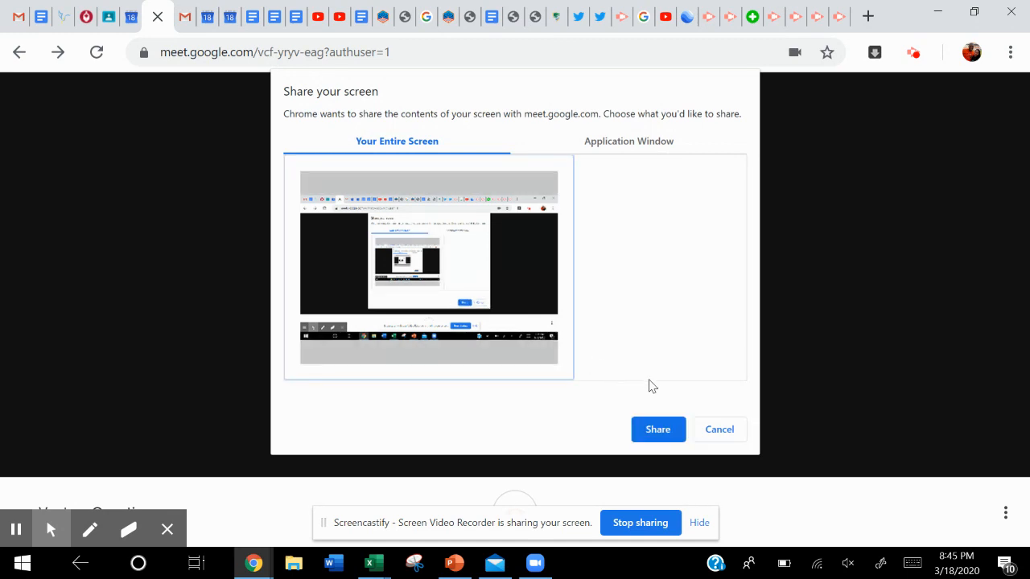
{"action": "left_click", "coordinate": [658, 430]}
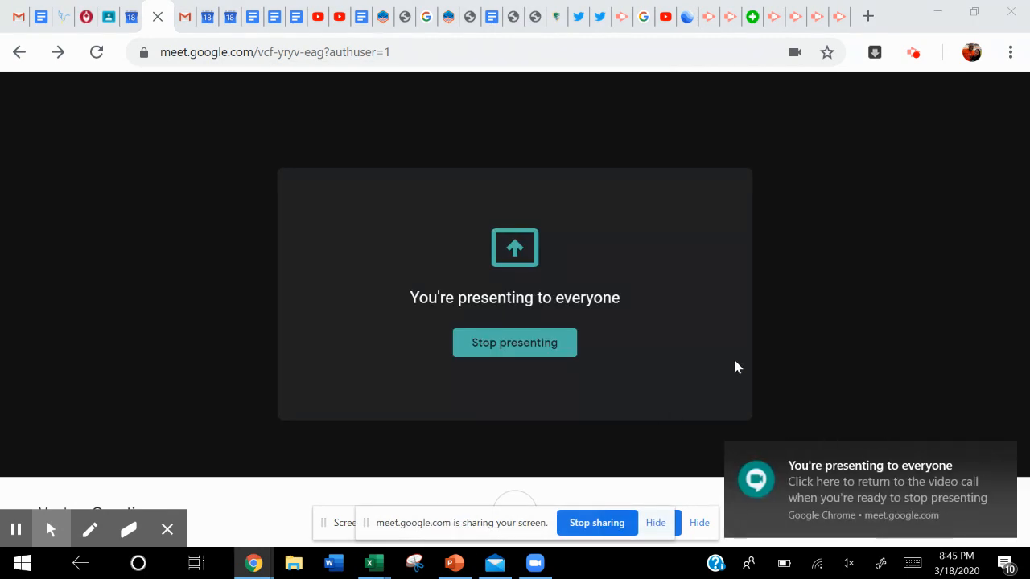
{"action": "left_click", "coordinate": [547, 346]}
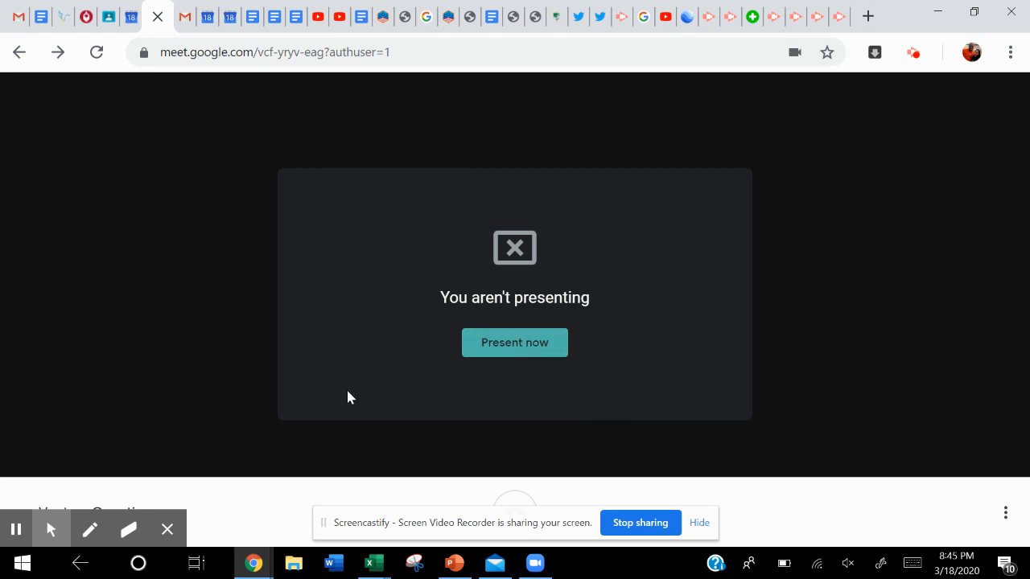
Hide the recording tools and view the Vectors Questions meeting's joining details, attachments and additional options.
{"action": "mouse_move", "coordinate": [172, 532]}
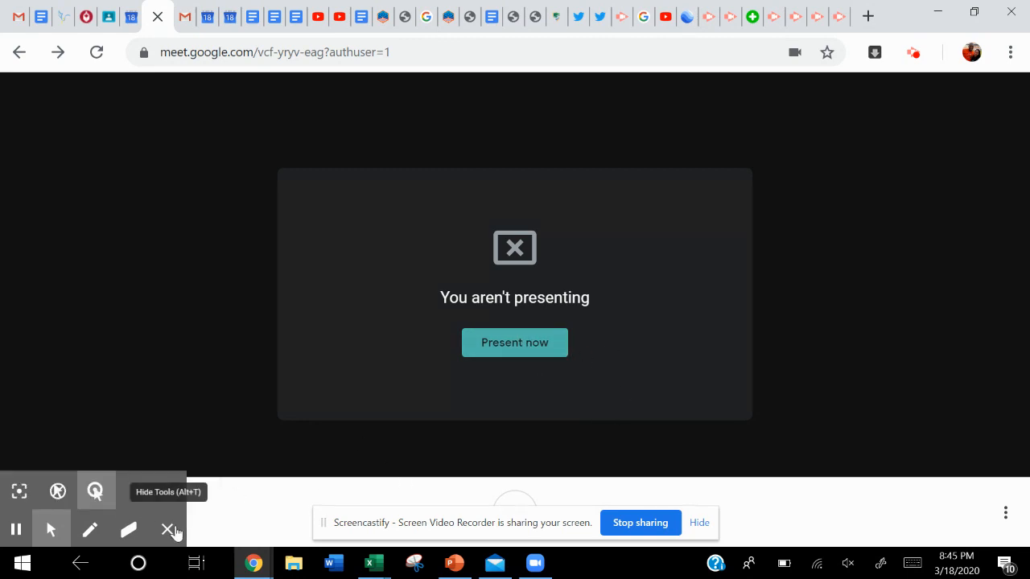
{"action": "left_click", "coordinate": [169, 531]}
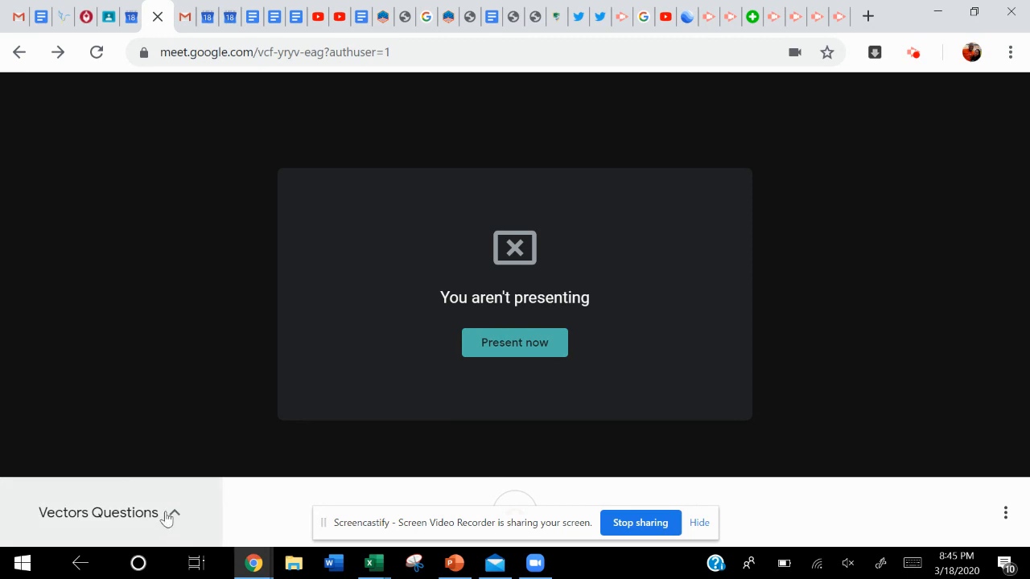
{"action": "left_click", "coordinate": [164, 517]}
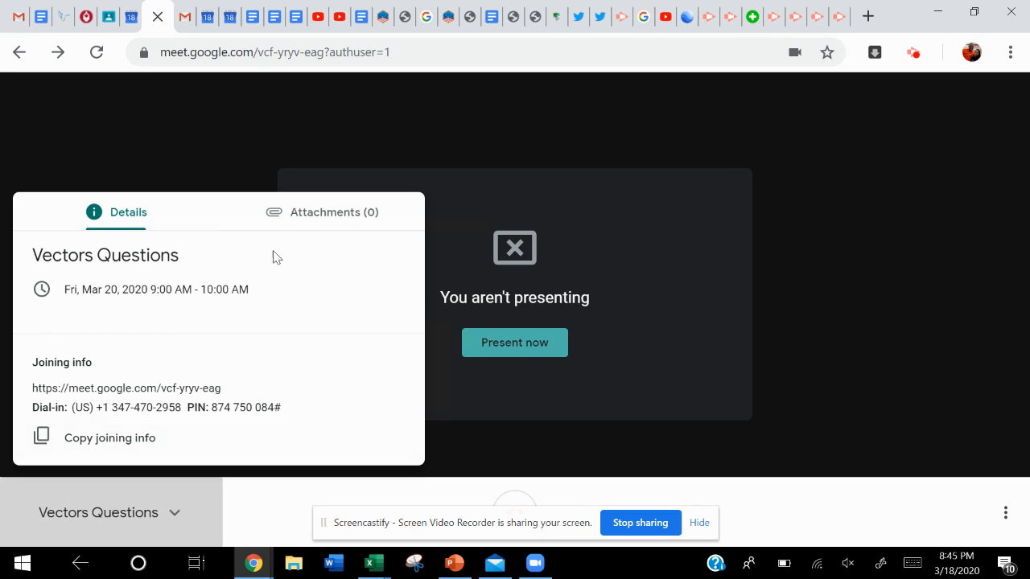
{"action": "left_click", "coordinate": [298, 217]}
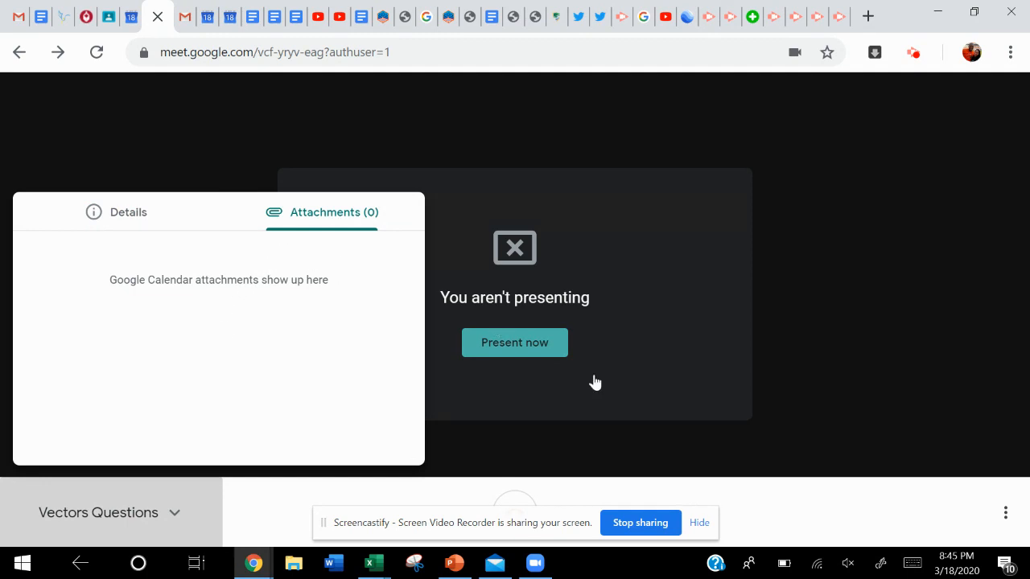
{"action": "left_click", "coordinate": [1005, 513]}
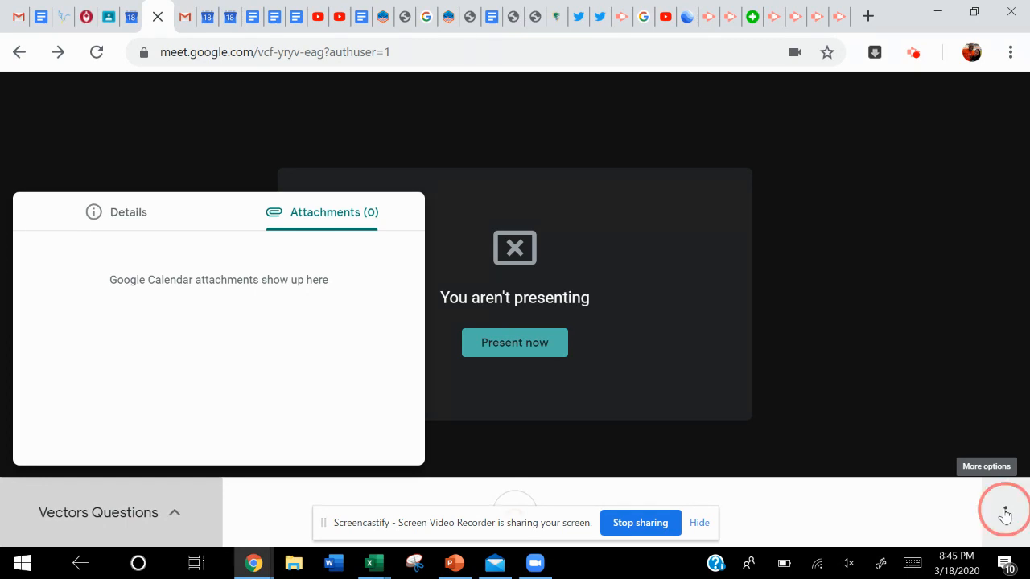
{"action": "left_click", "coordinate": [1005, 515]}
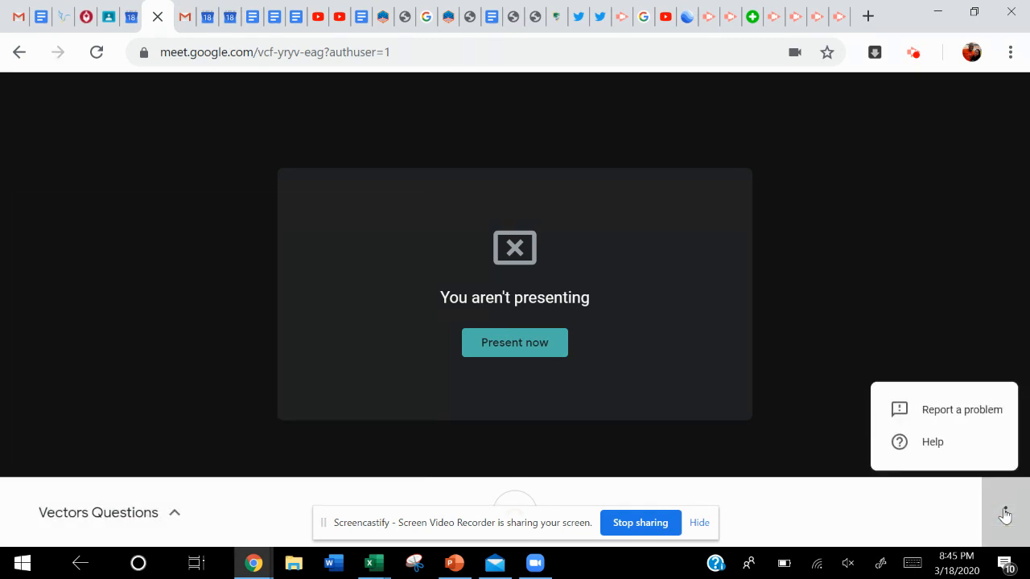
{"action": "left_click", "coordinate": [901, 521]}
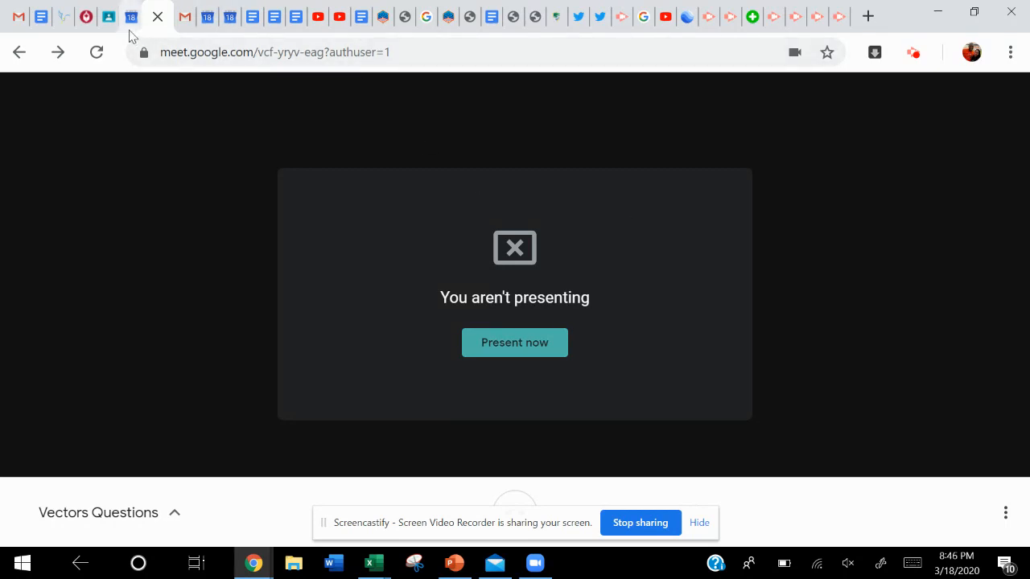
Switch to the Google Meet Teacher Quick Start Guide in Google Docs and view its beginning.
{"action": "left_click", "coordinate": [253, 18]}
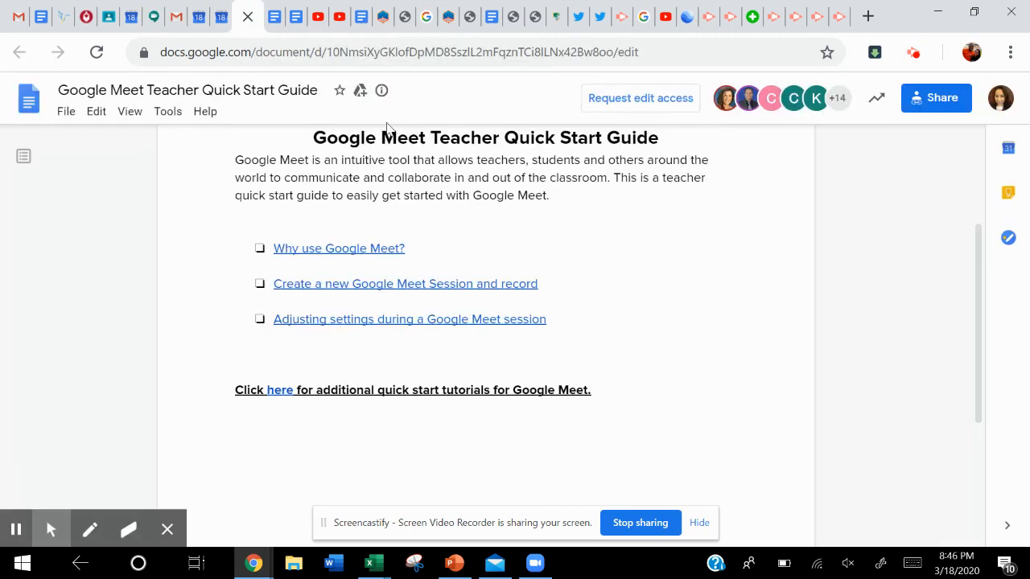
{"action": "scroll", "coordinate": [408, 255], "scroll_direction": "up", "scroll_amount": 3}
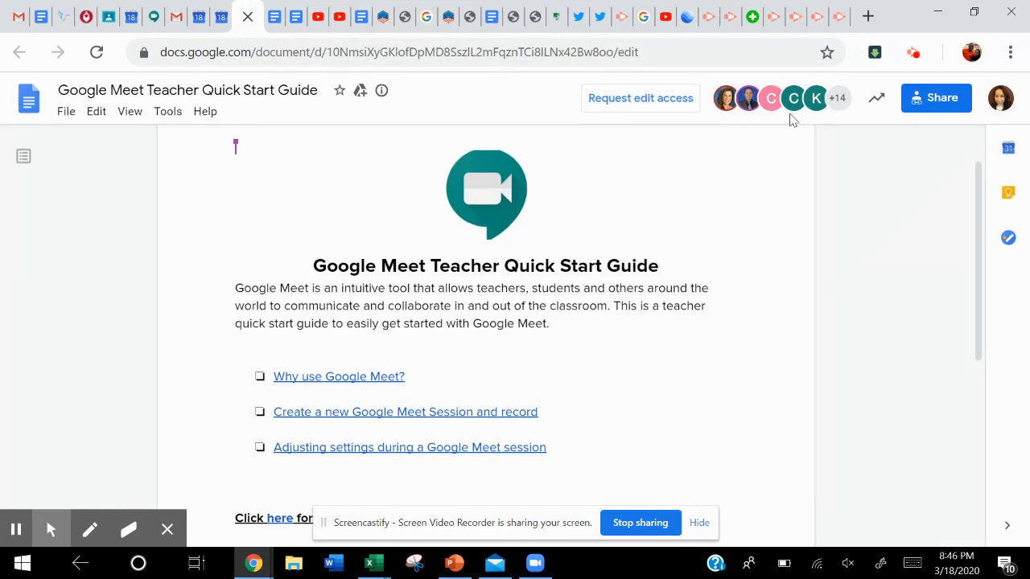